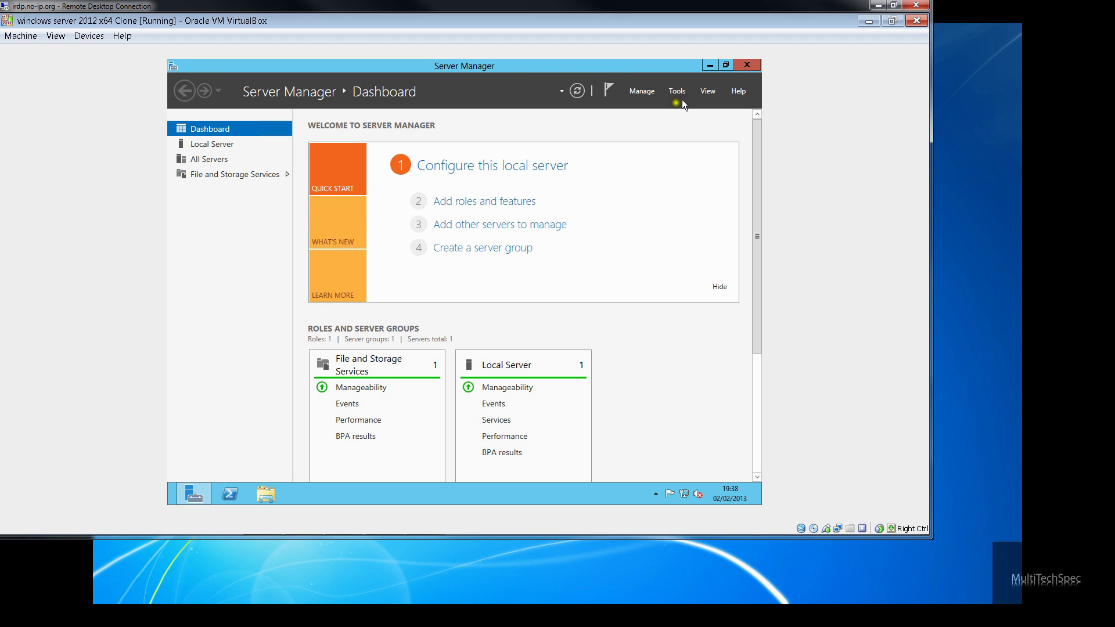
Step: Start Add Roles and Features with a role-based install on the local server, reaching Server Roles
click(636, 93)
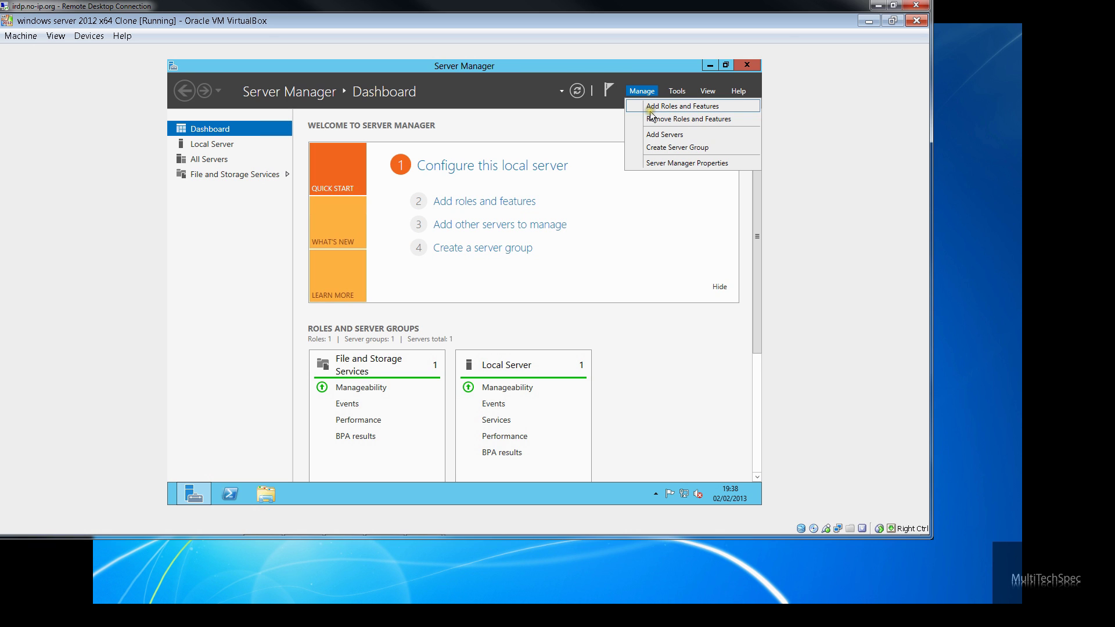
click(648, 107)
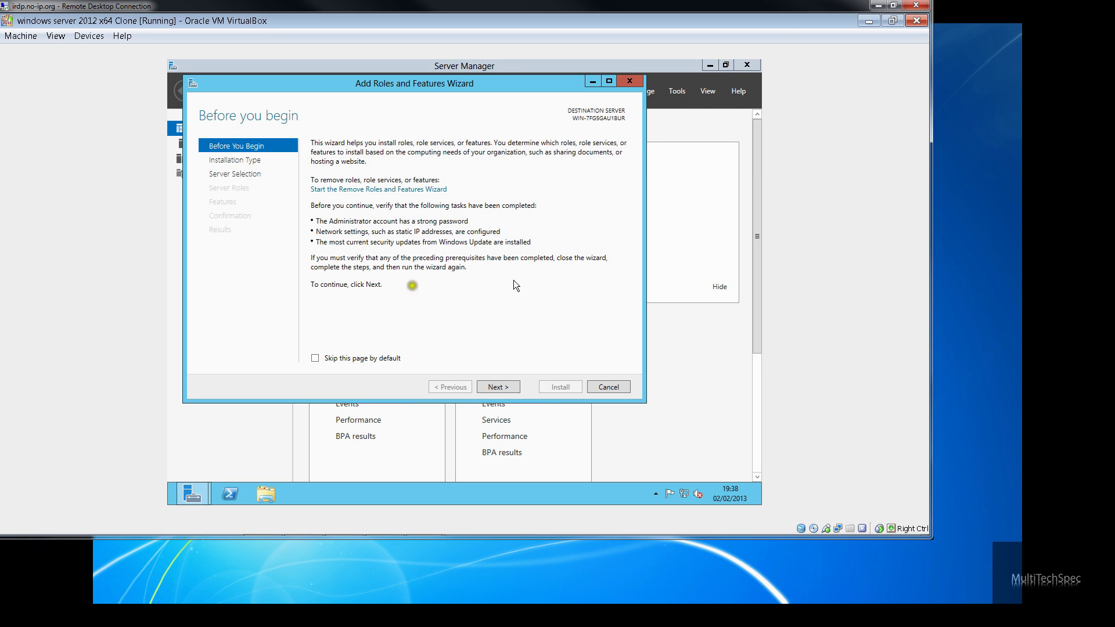
click(489, 386)
click(515, 385)
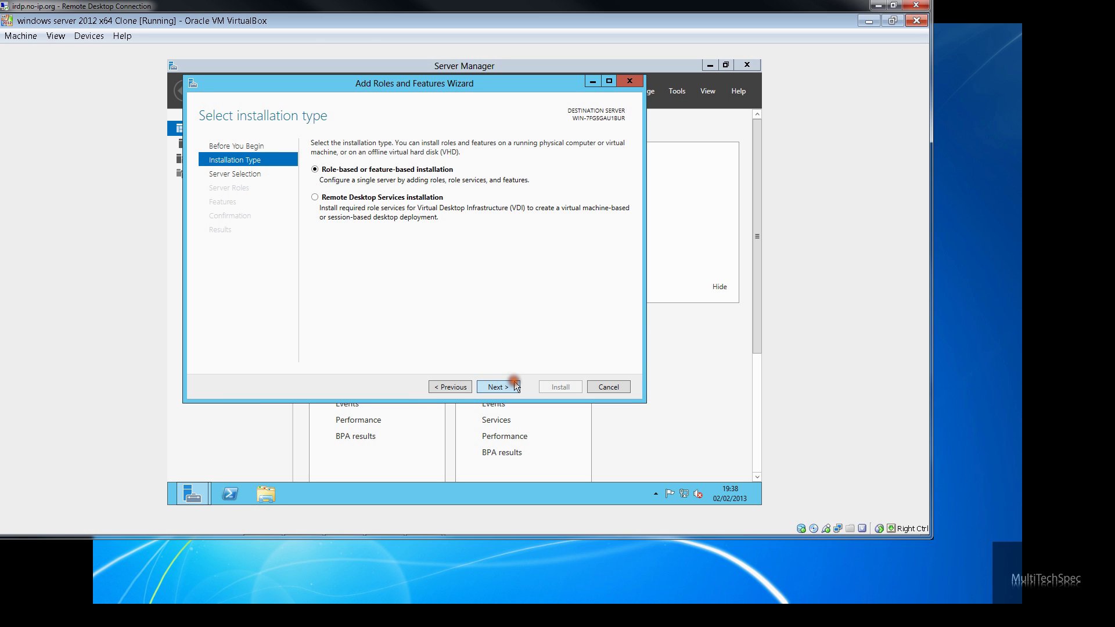
click(515, 386)
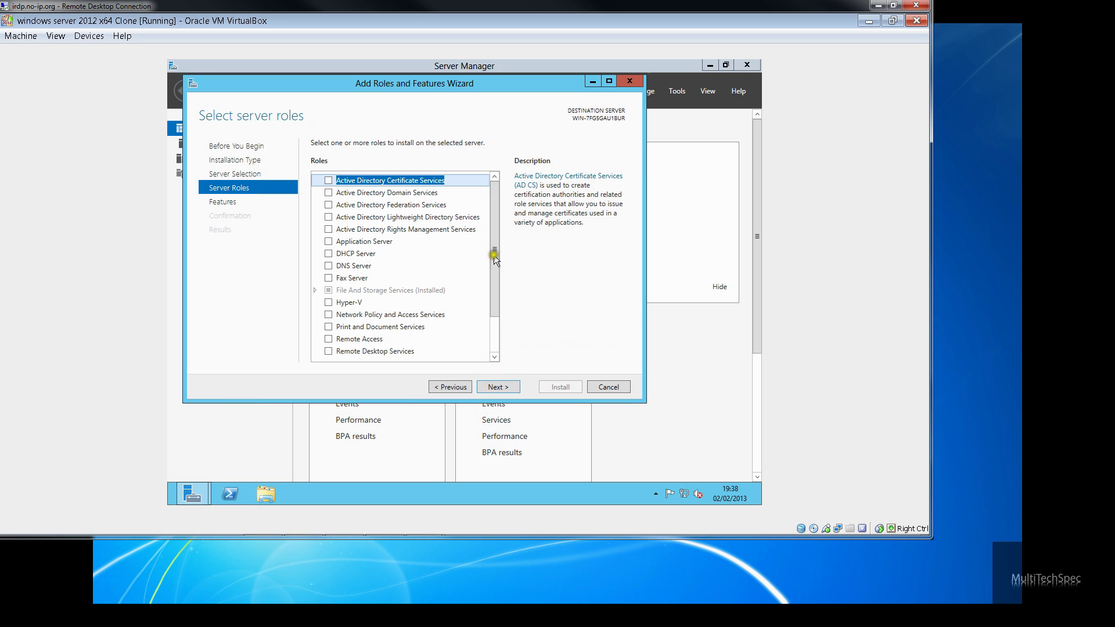
Step: Select the Web Server (IIS) role with its management tools and continue to Features
click(499, 318)
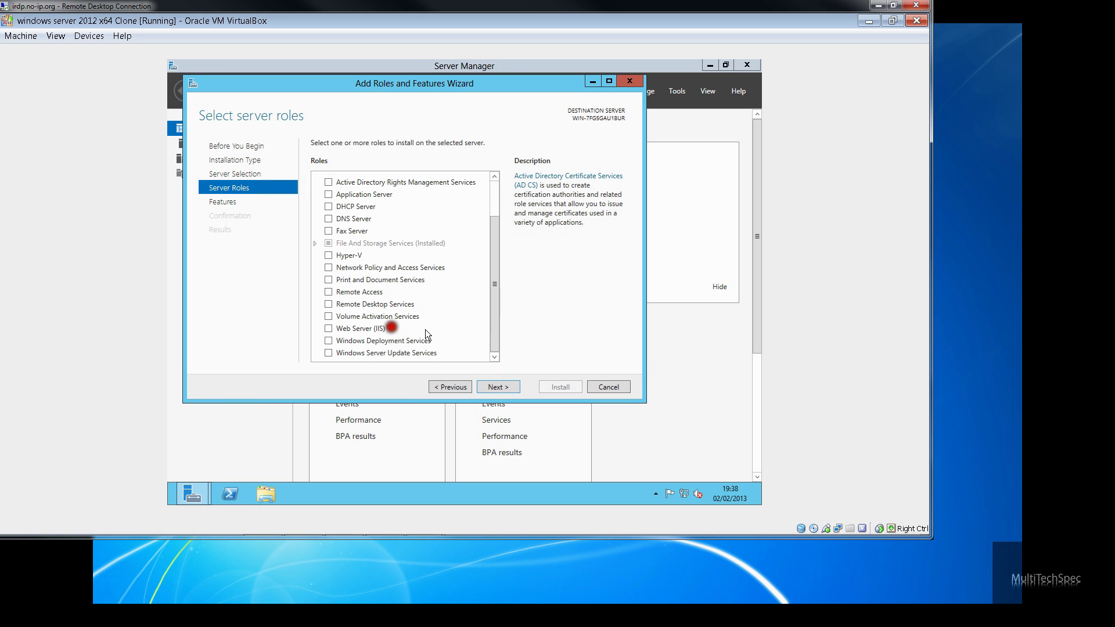
click(352, 328)
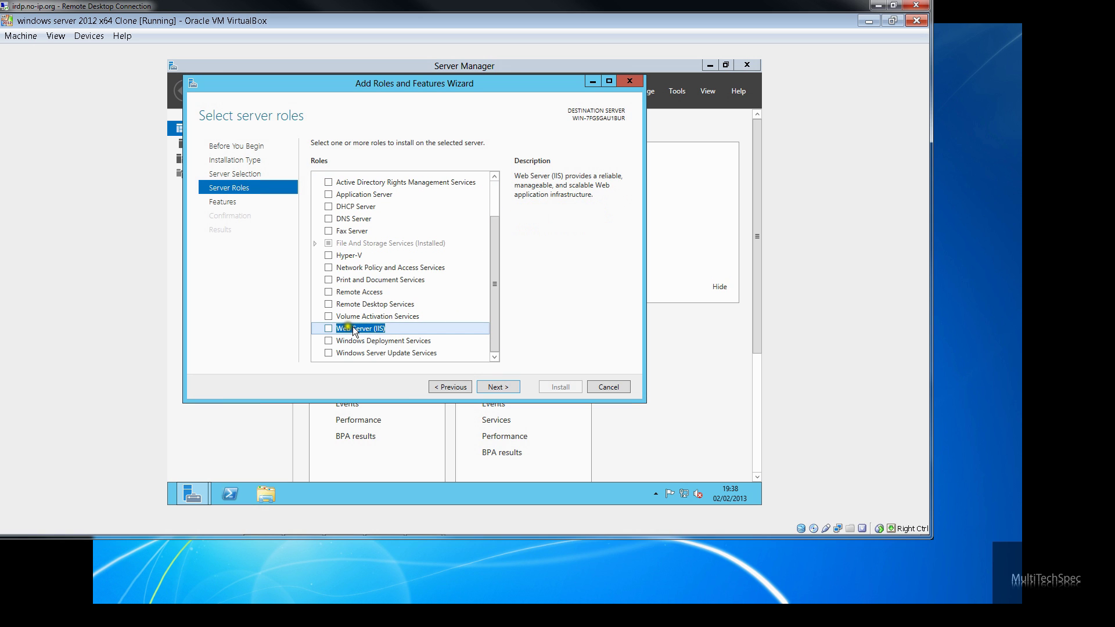
click(328, 329)
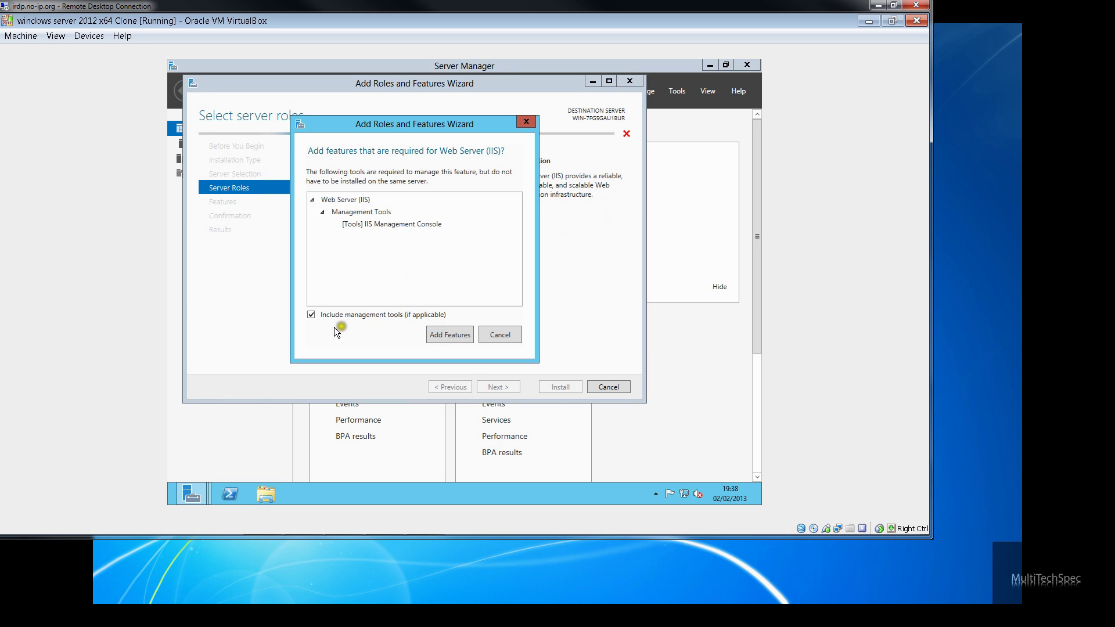
click(428, 334)
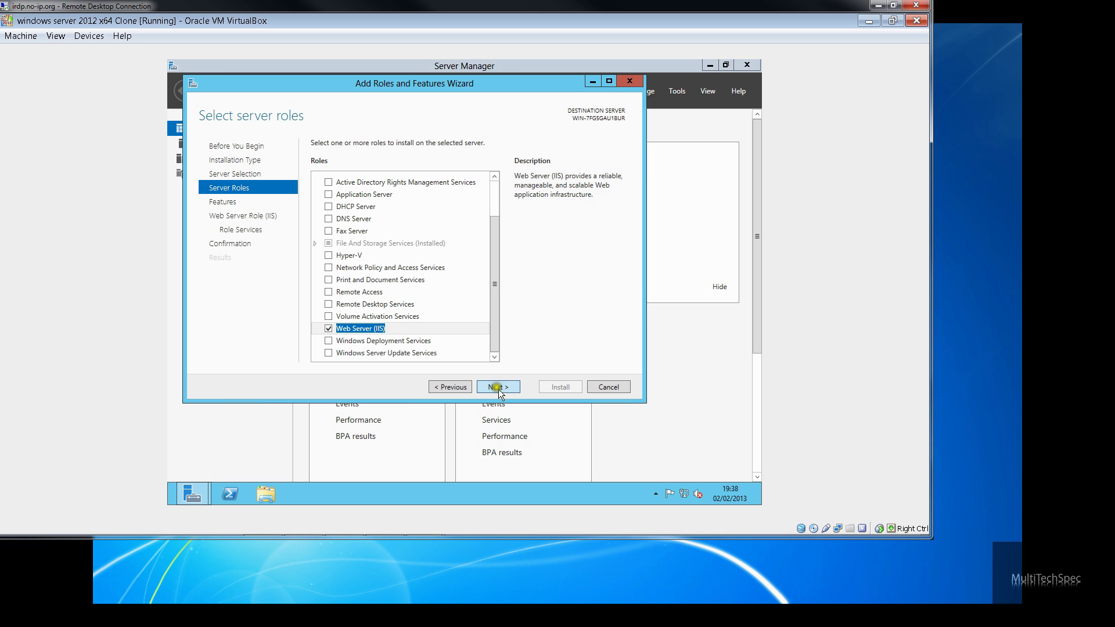
click(498, 388)
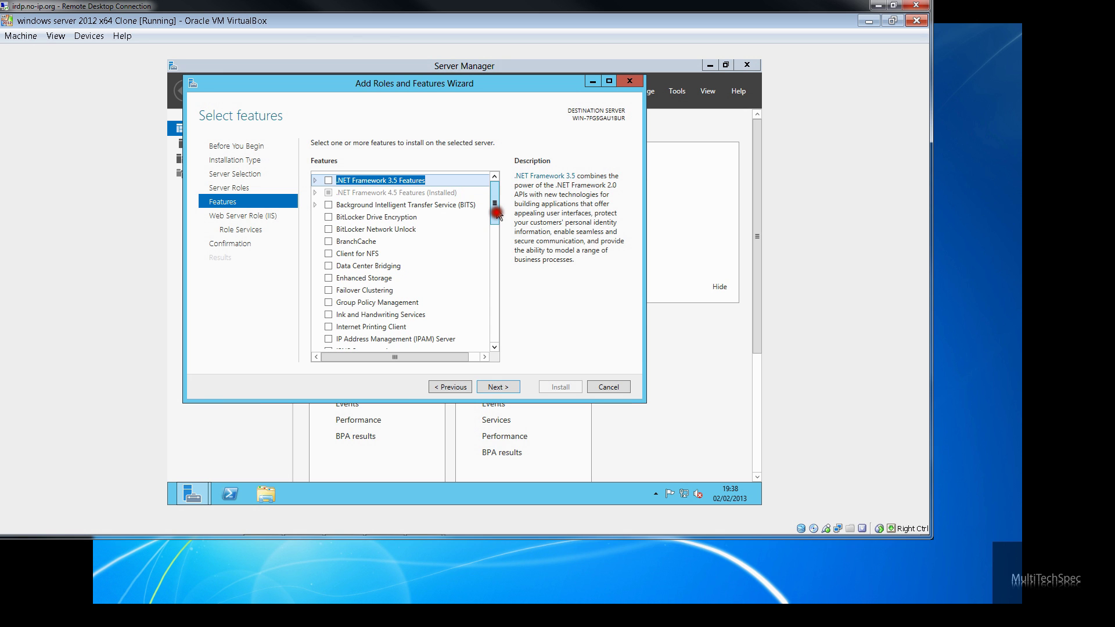
Step: Look through the Features list, leaving every feature unchanged
drag(498, 215, 478, 188)
click(470, 182)
click(376, 172)
click(317, 181)
click(384, 181)
Step: Advance past Features and the Web Server Role overview to the default role services
click(497, 386)
click(501, 390)
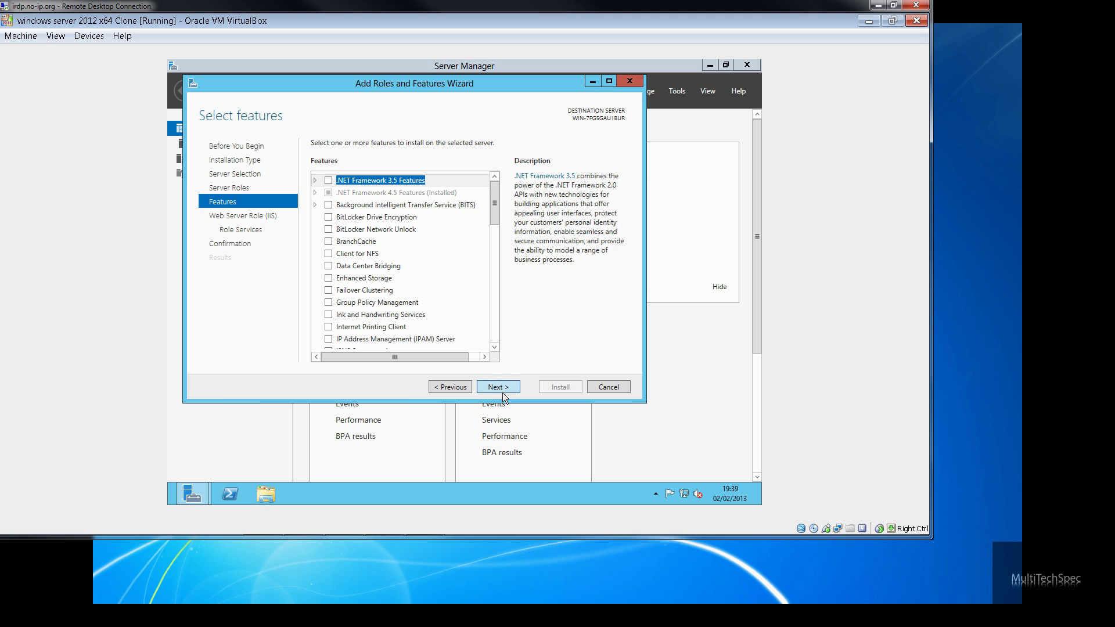
click(503, 392)
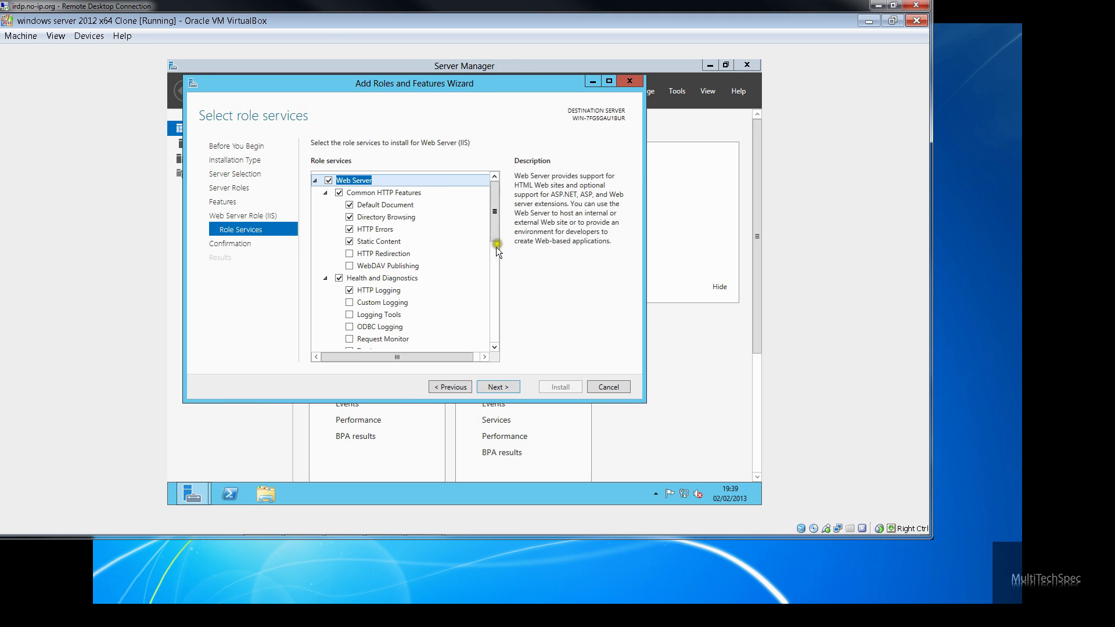
mouse_move(494, 232)
mouse_down()
mouse_move(511, 315)
mouse_move(504, 348)
mouse_move(495, 244)
mouse_move(426, 319)
mouse_up()
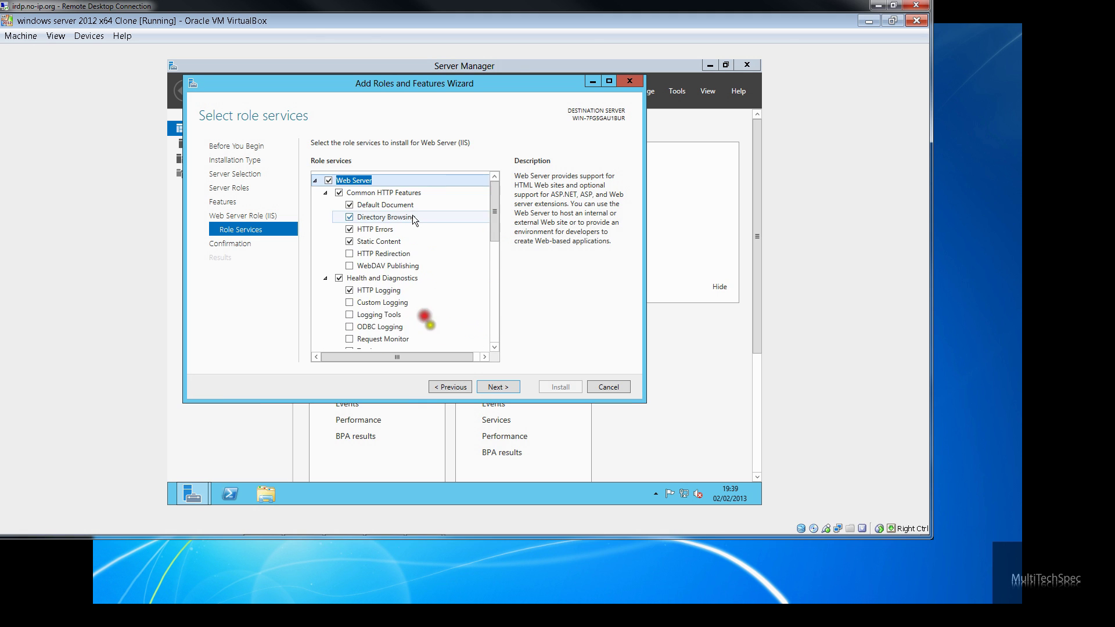
Step: Accept default role services, allow automatic restart, and install Web Server (IIS)
click(515, 387)
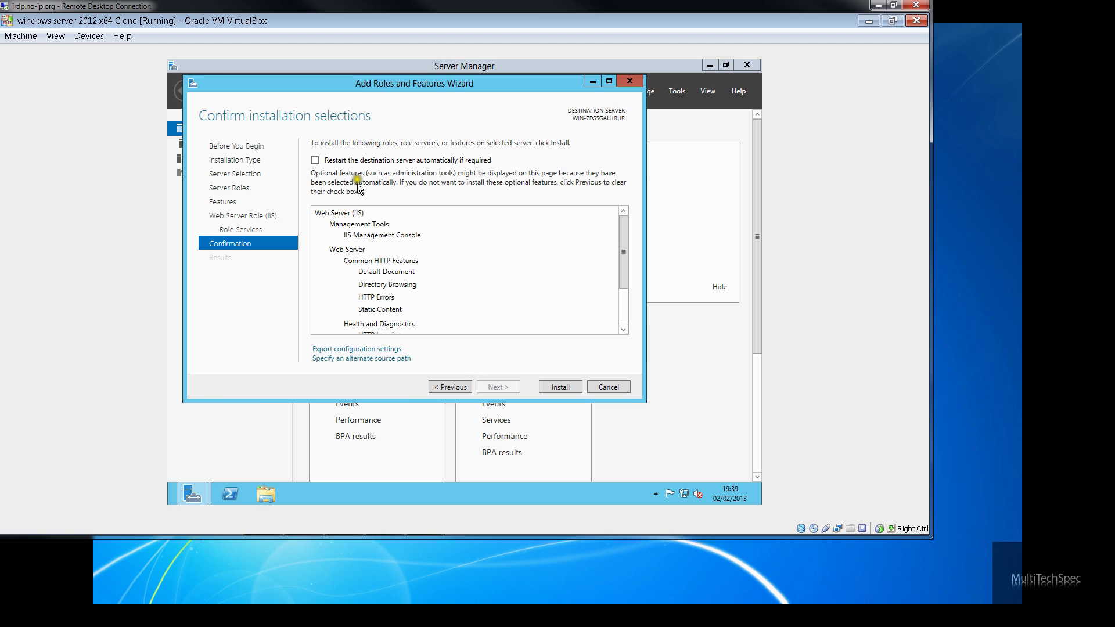
click(359, 161)
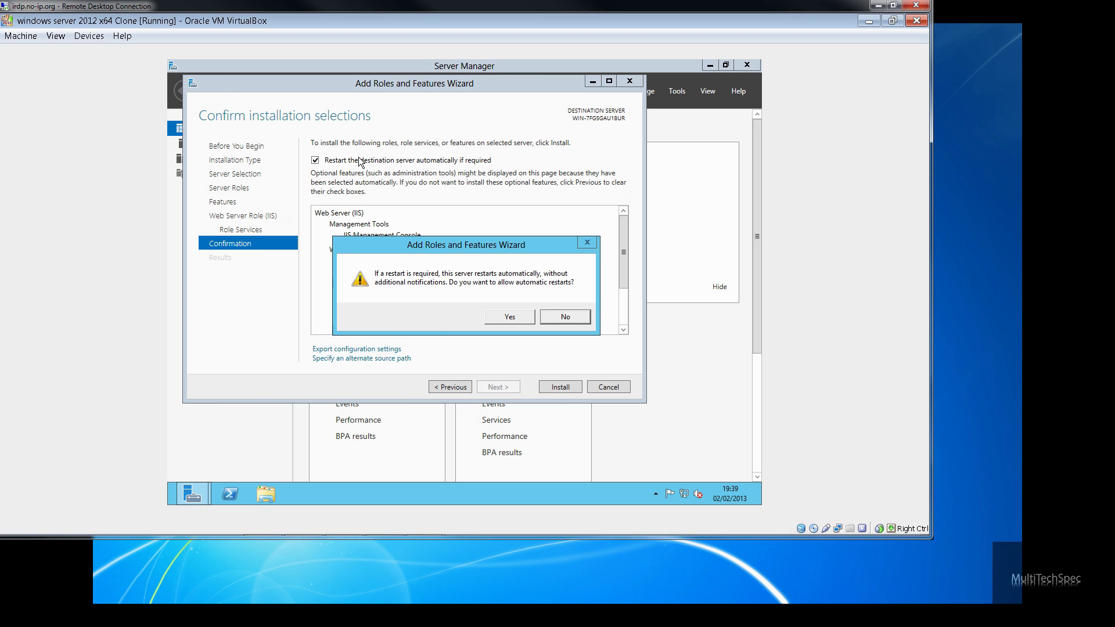
click(515, 314)
click(516, 315)
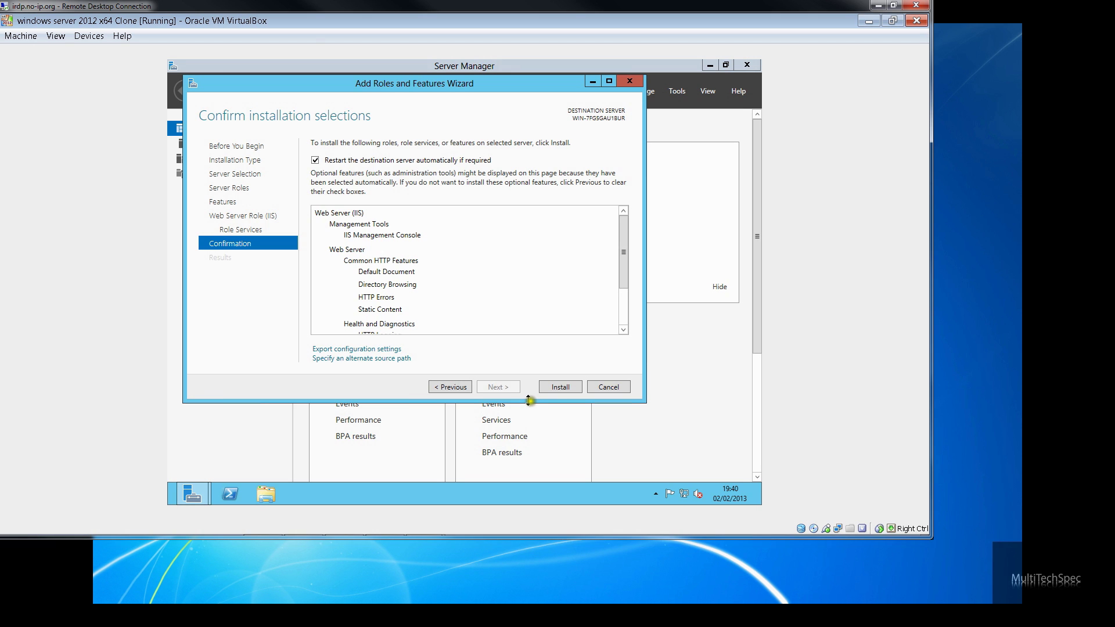
click(557, 387)
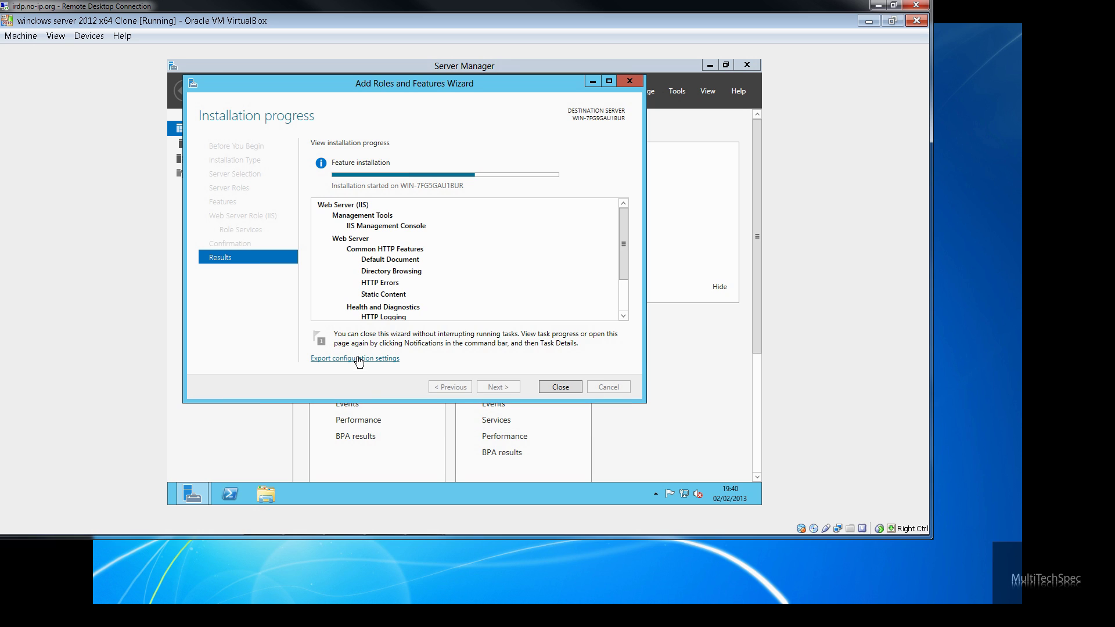
Step: Close the wizard once the Web Server (IIS) installation reports success
click(357, 360)
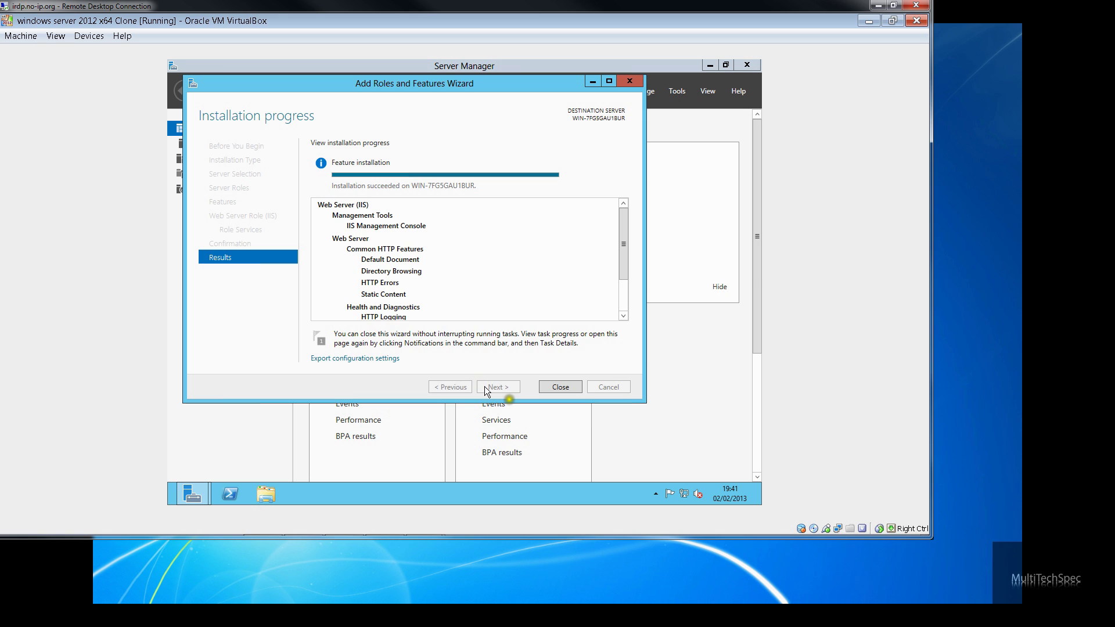
click(561, 387)
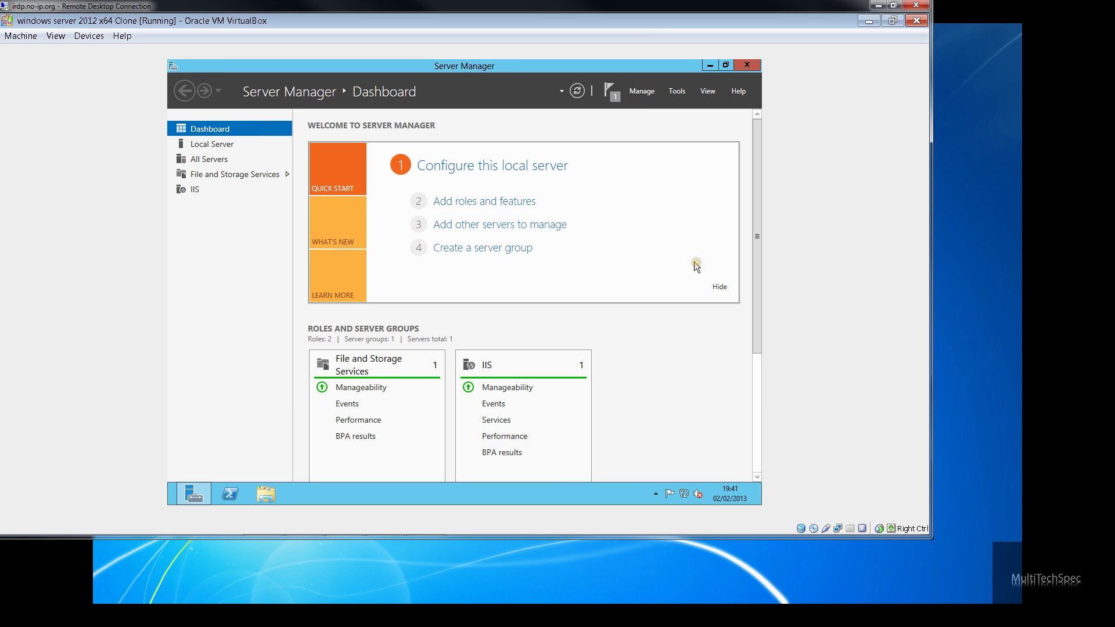
Step: Launch IIS Manager for the local server from the IIS page and maximize its window
click(193, 191)
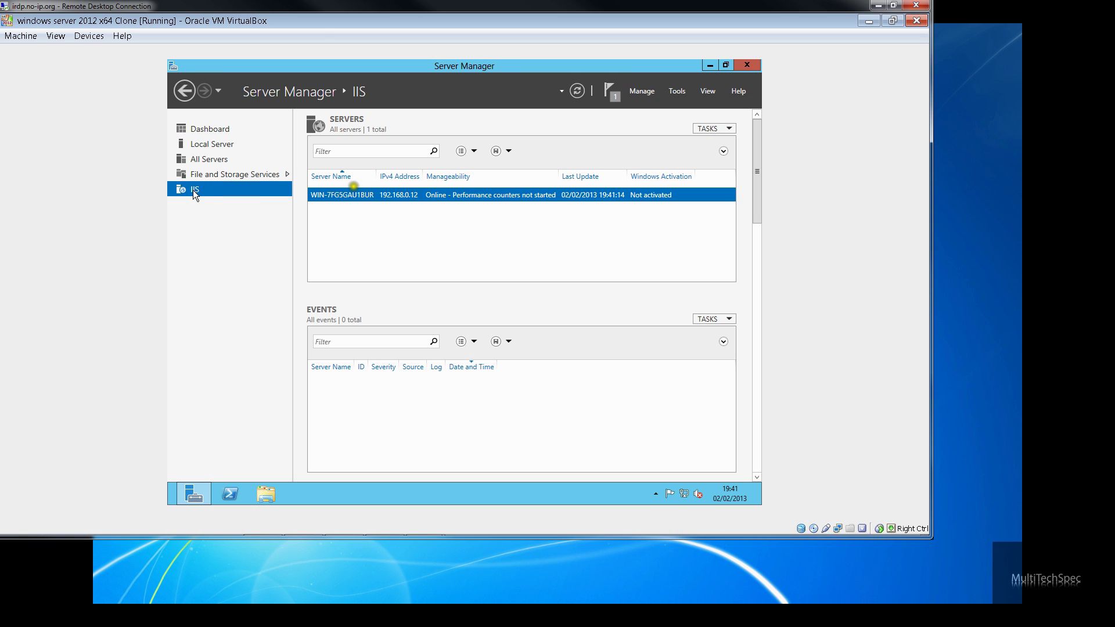
click(439, 196)
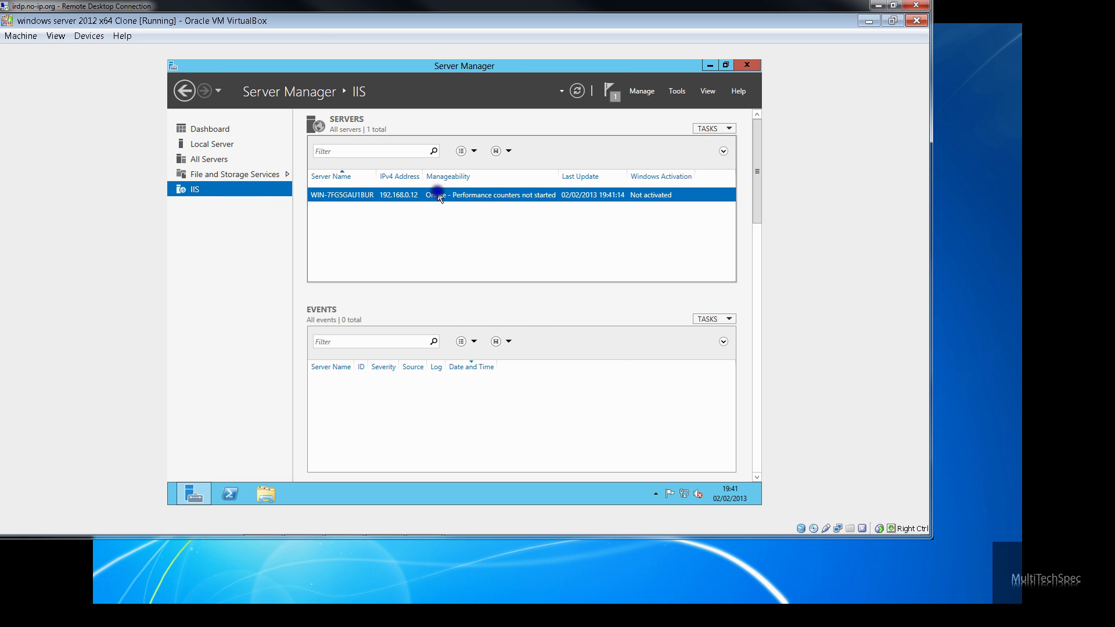
right_click(439, 197)
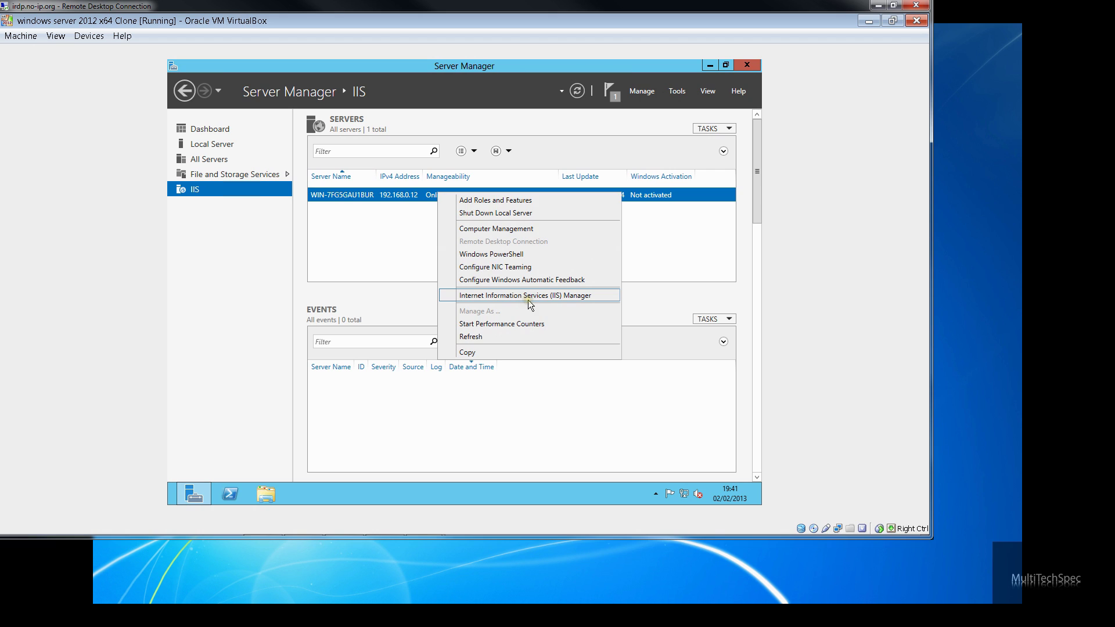
click(529, 300)
click(524, 300)
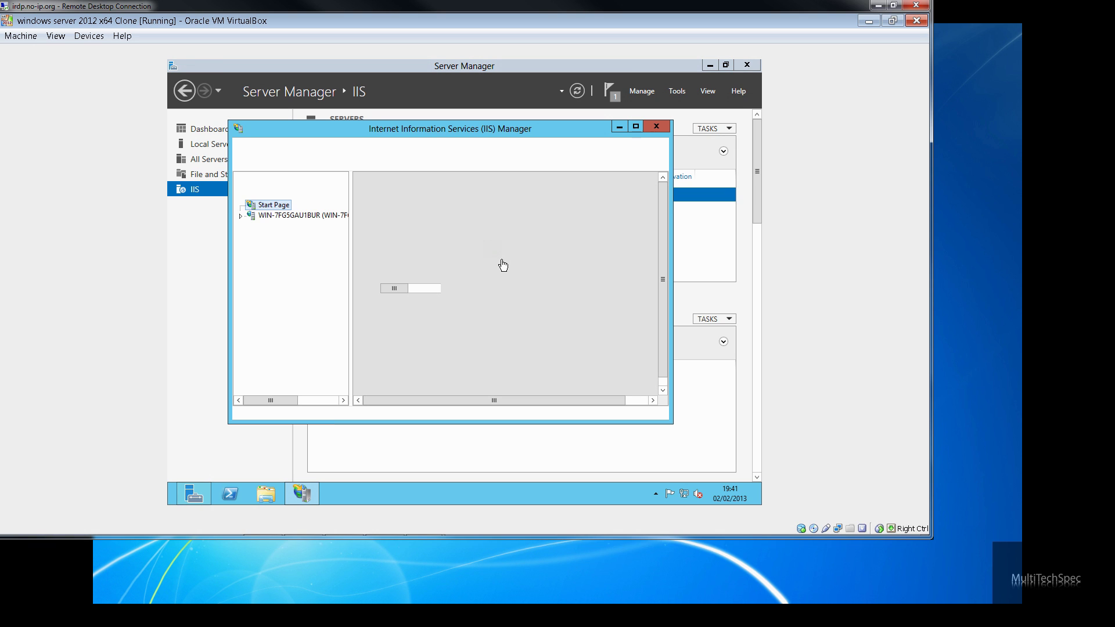
click(409, 130)
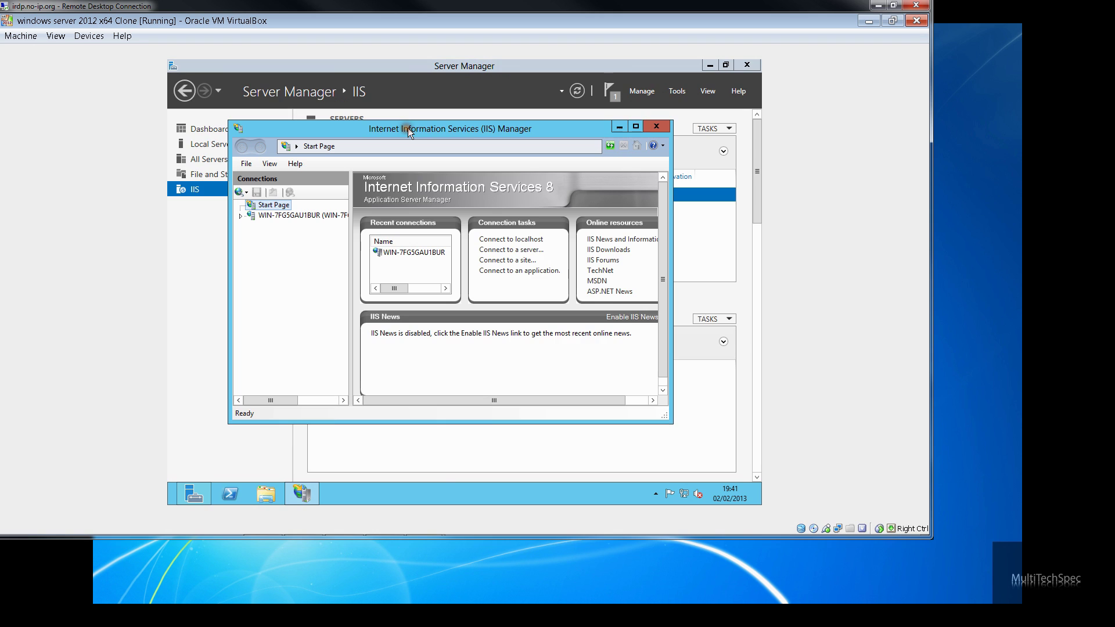
double_click(408, 127)
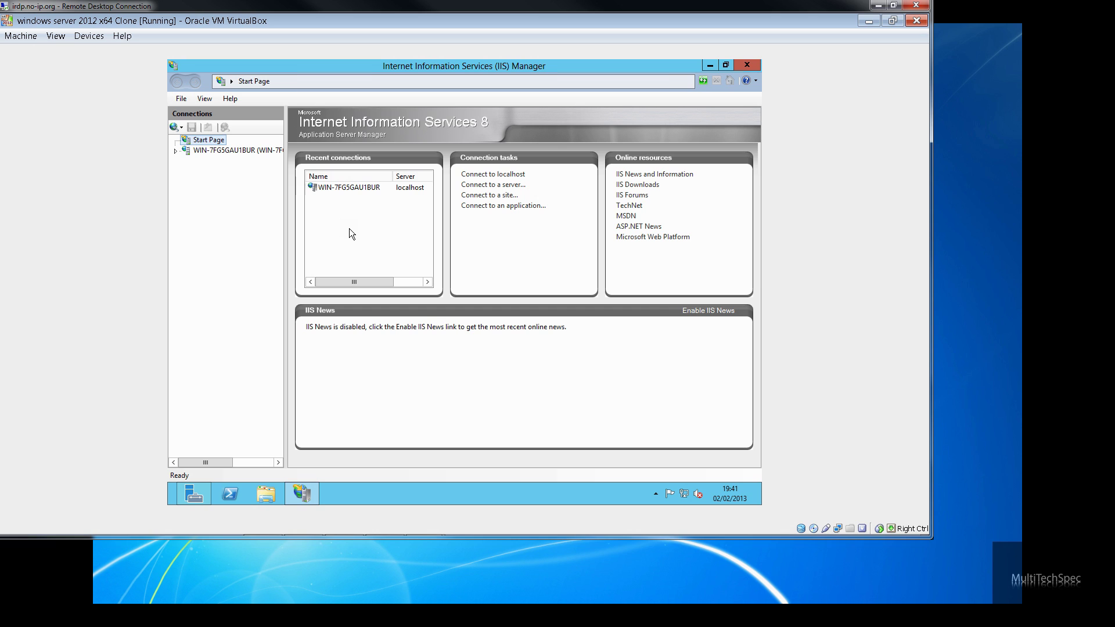
Step: Bring up the System window showing Windows Server 2012 Datacenter, 64-bit, 7.67 GB RAM via Win+Pause
click(173, 501)
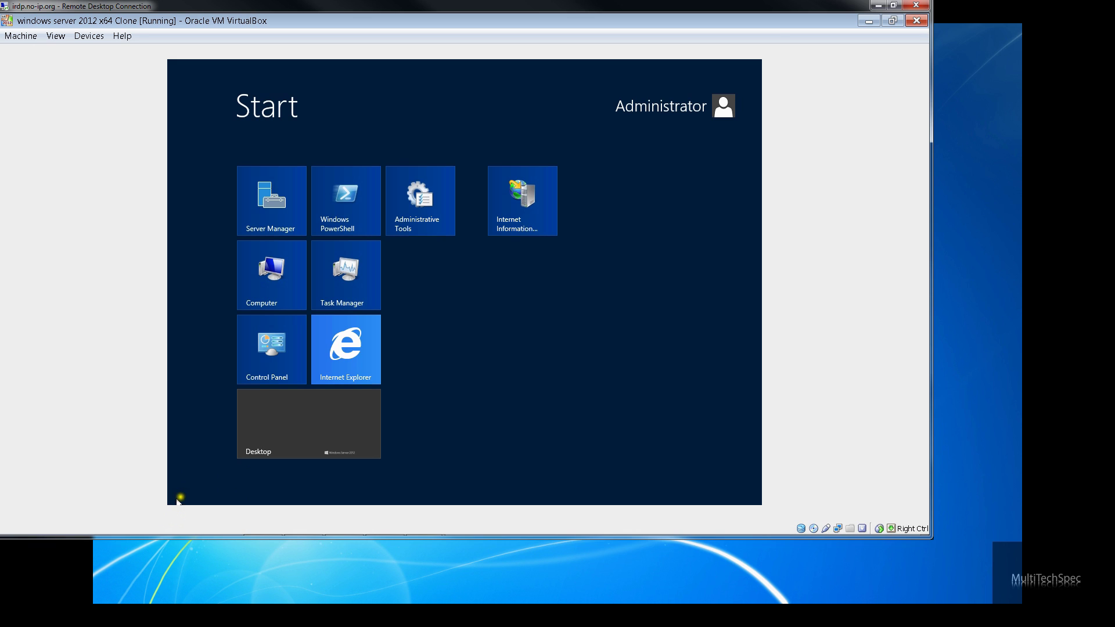
click(259, 285)
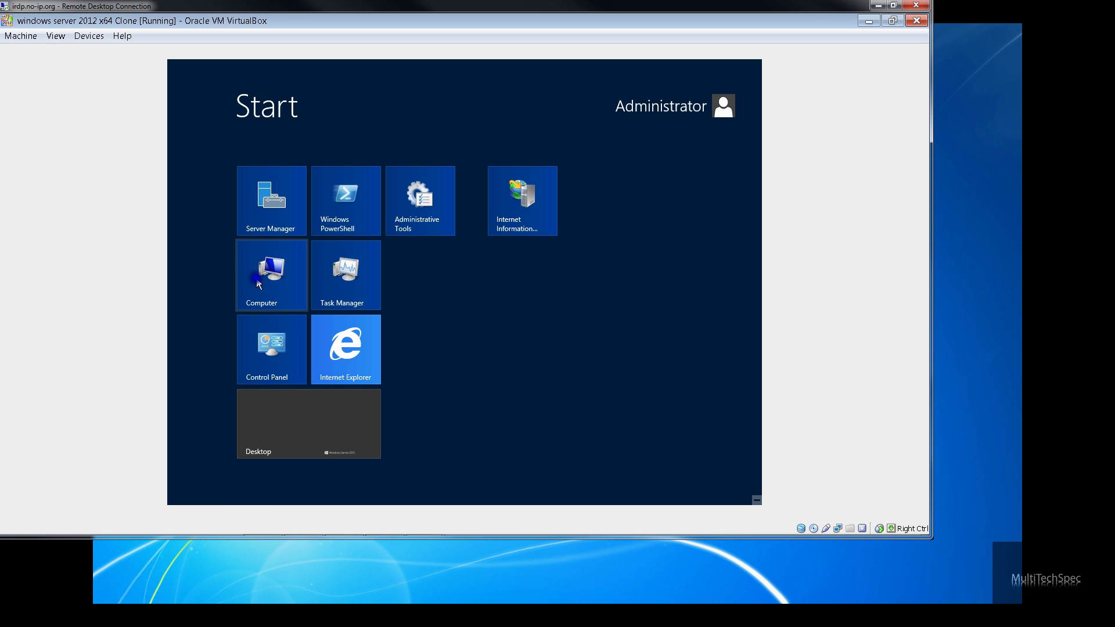
right_click(259, 285)
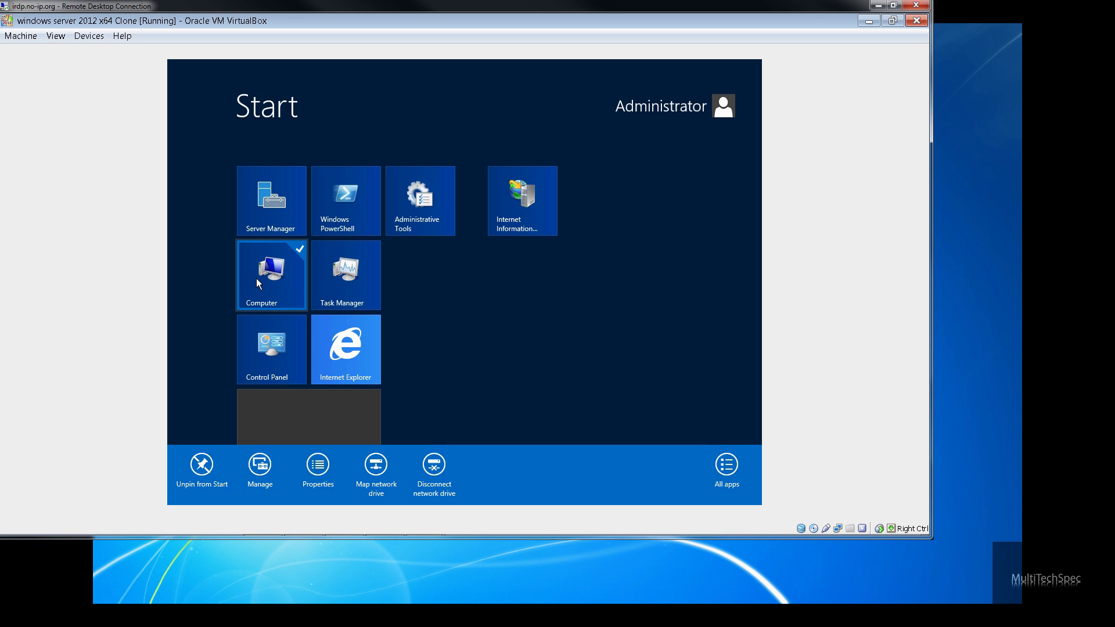
click(312, 423)
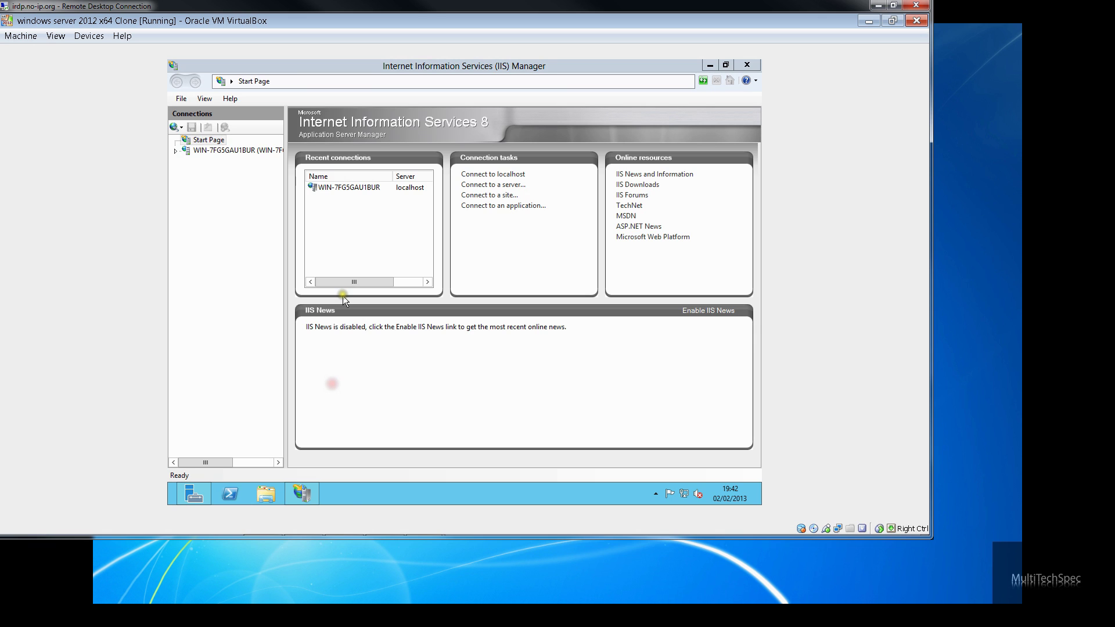
key(super+Pause)
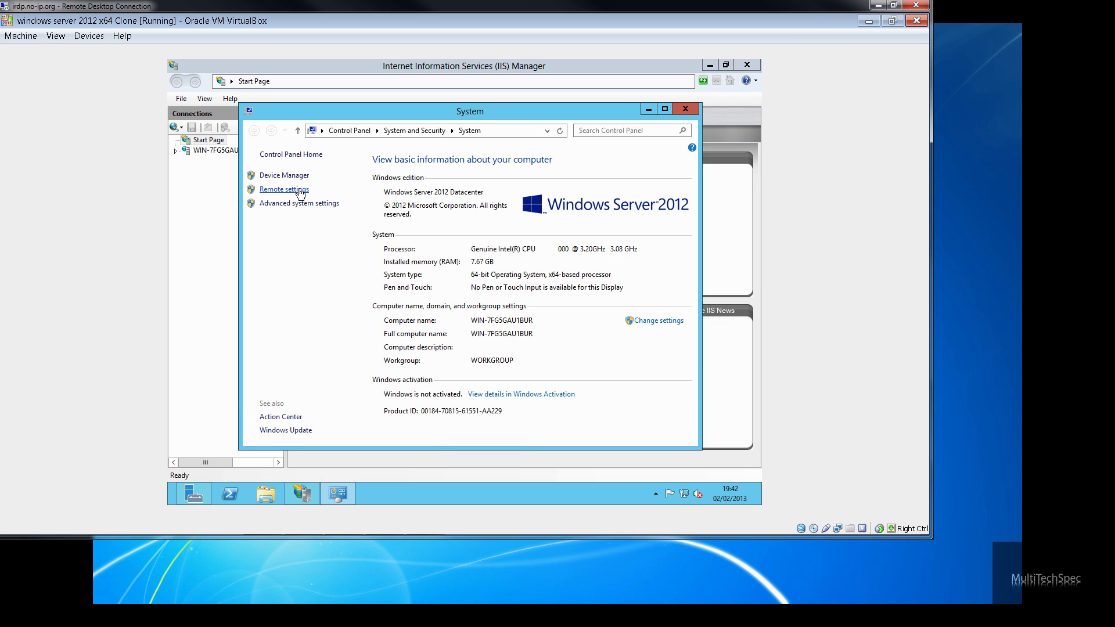
click(300, 190)
Step: Go through Control Panel's Network and Sharing Center to the network adapters list
click(360, 128)
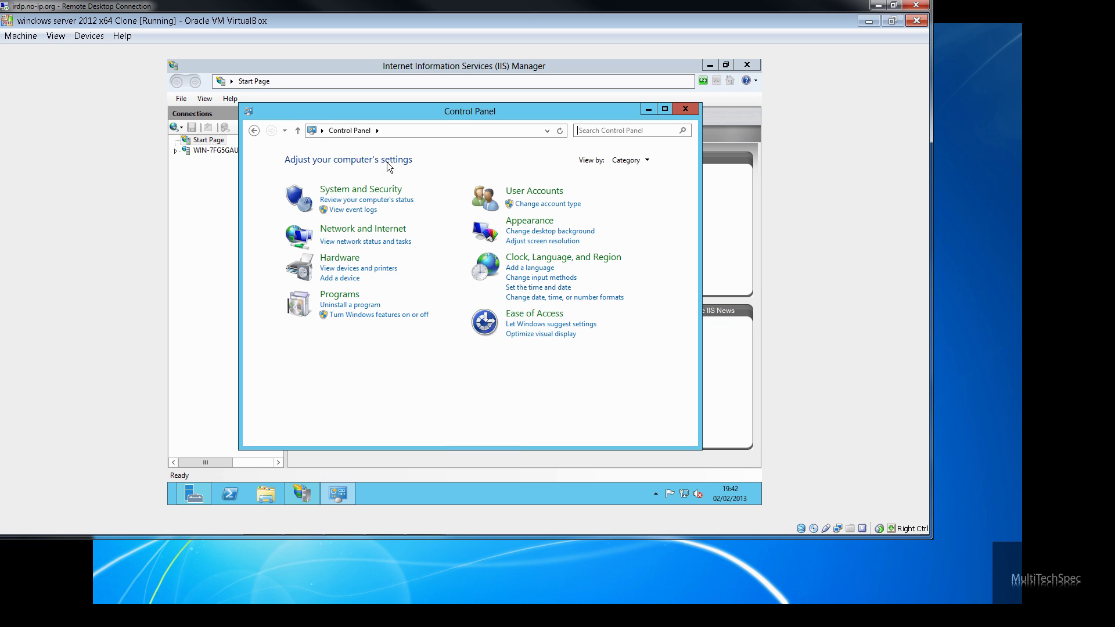
click(366, 240)
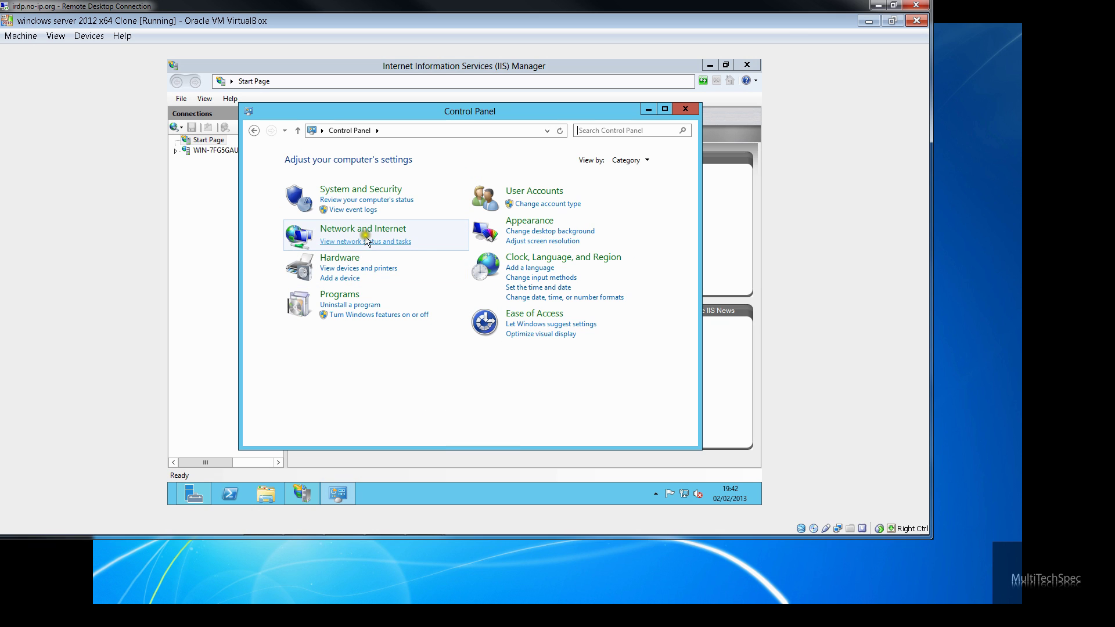
click(367, 229)
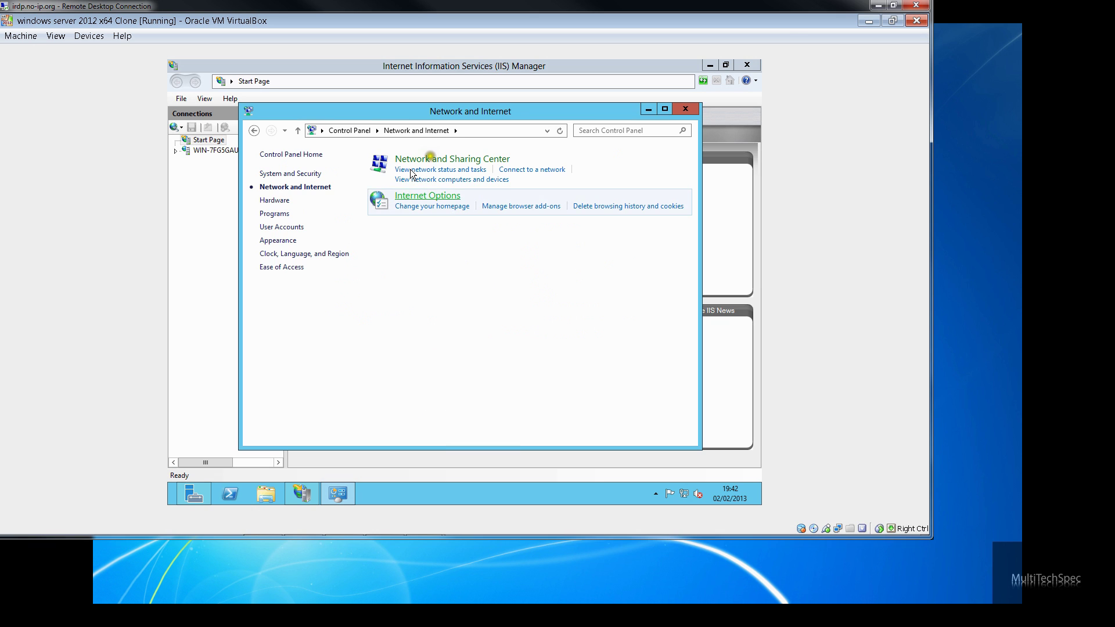
click(437, 161)
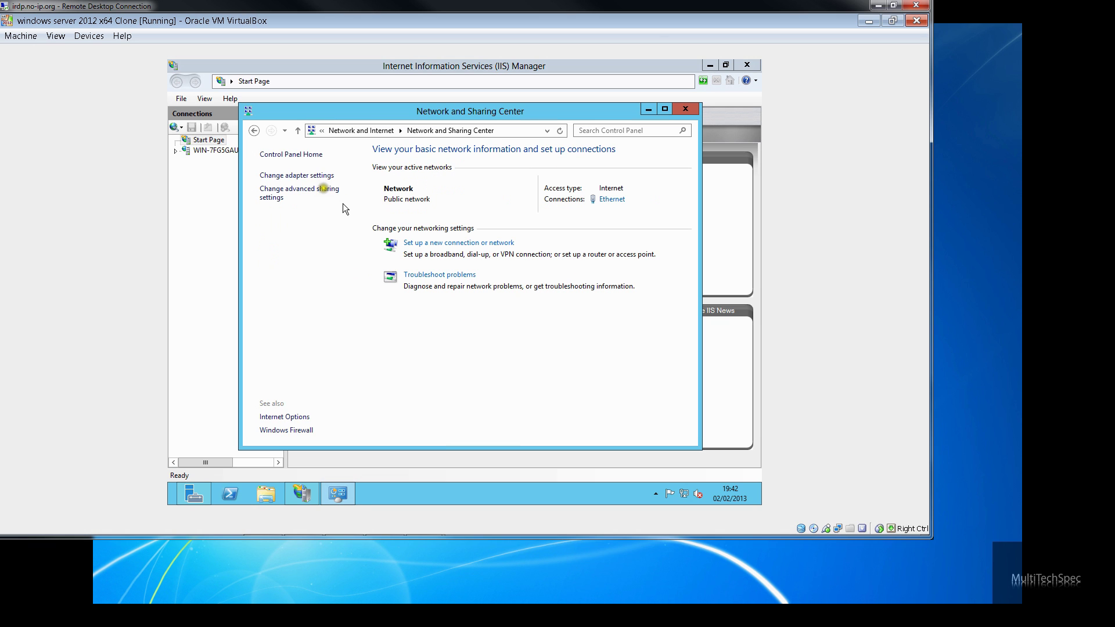
click(317, 175)
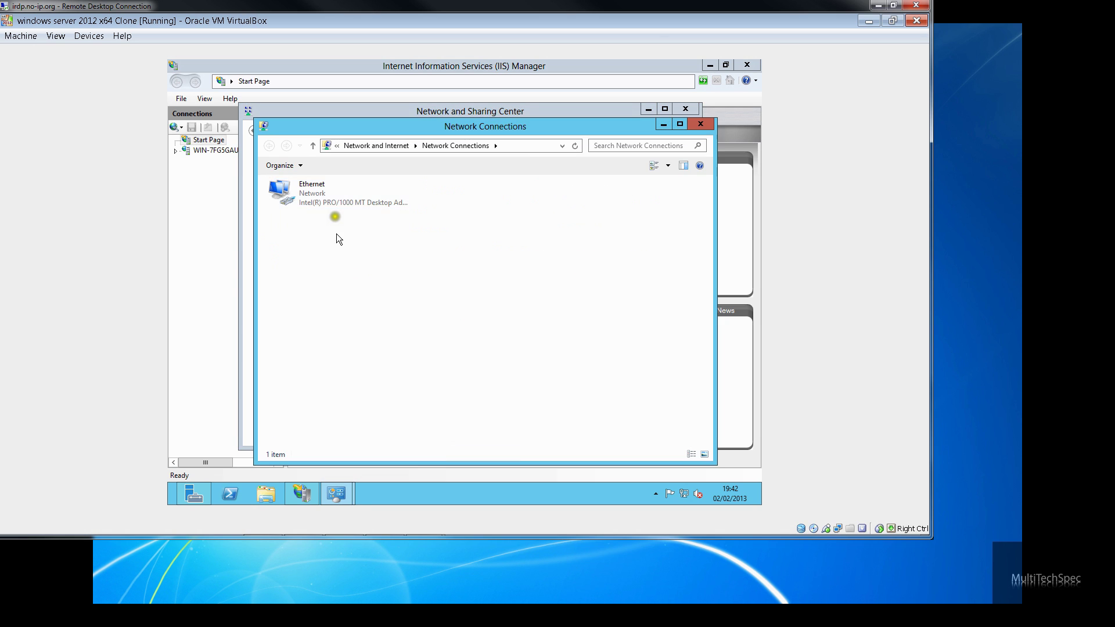
Step: Open the Ethernet adapter's IPv4 properties, then launch an administrator PowerShell
right_click(332, 197)
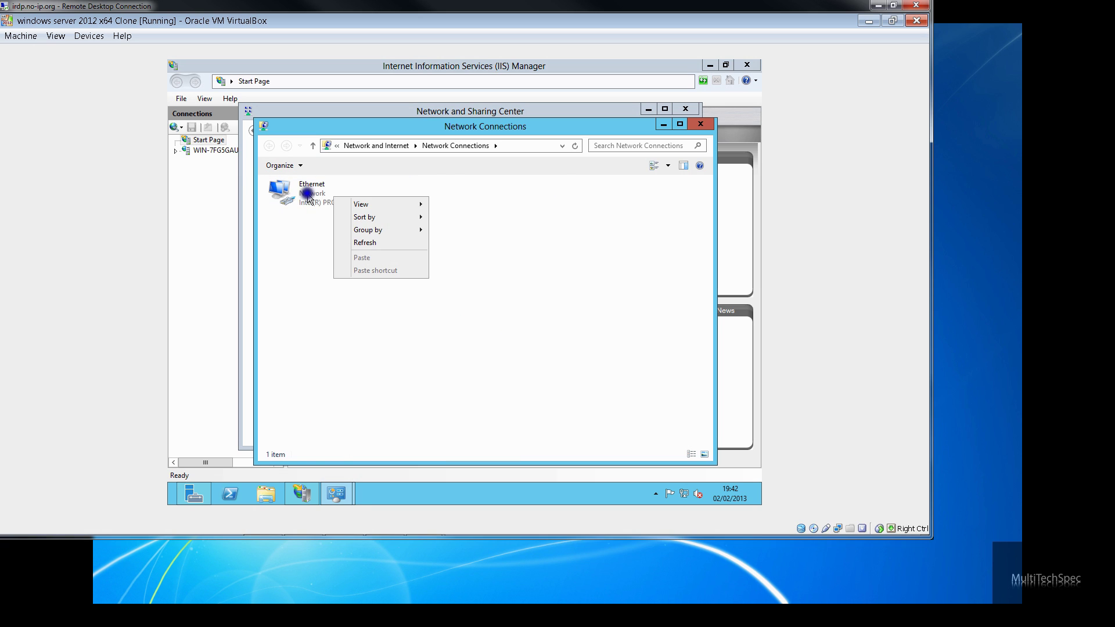
right_click(308, 195)
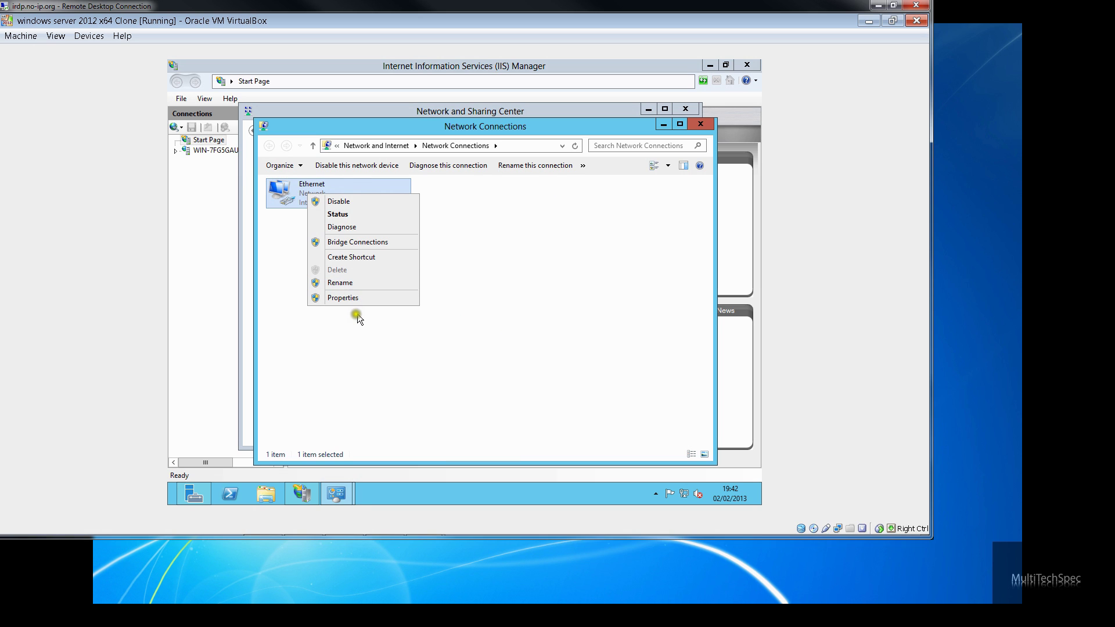
click(351, 298)
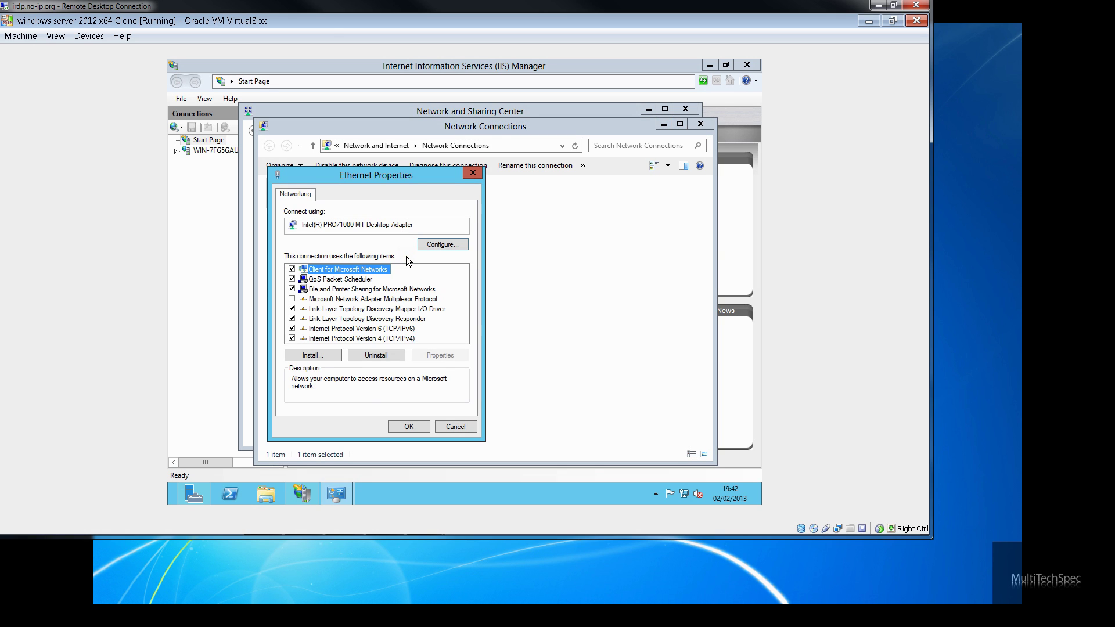
click(320, 338)
click(439, 354)
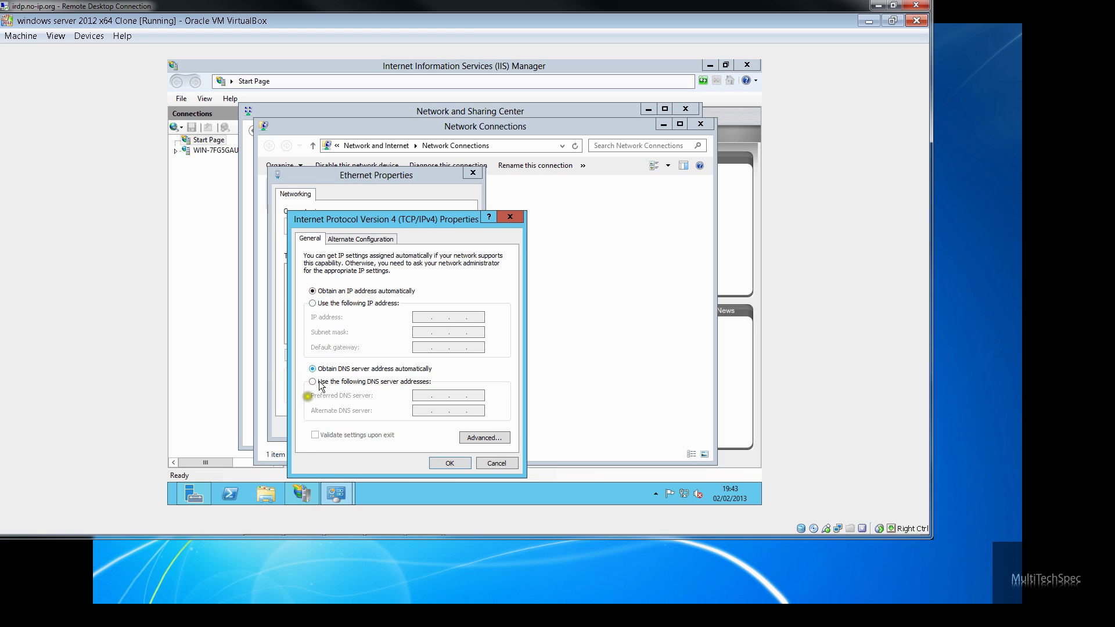
click(238, 488)
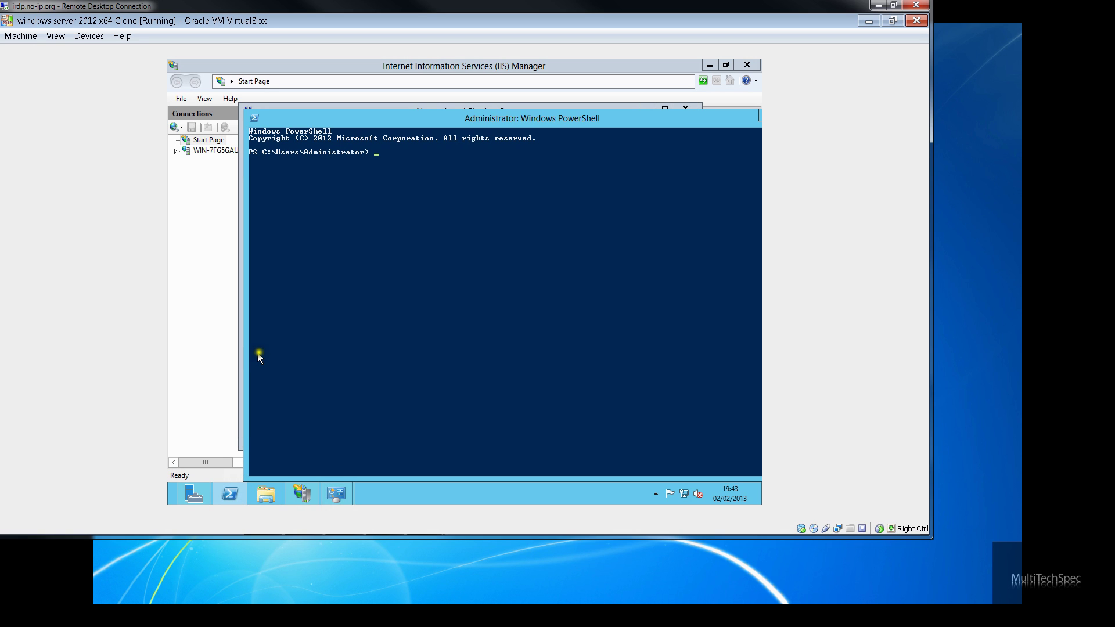
Step: Run ipconfig to read 192.168.0.12, mask 255.255.255.0, gateway 192.168.0.1, then move PowerShell aside
text(ipconfig)
key(Return)
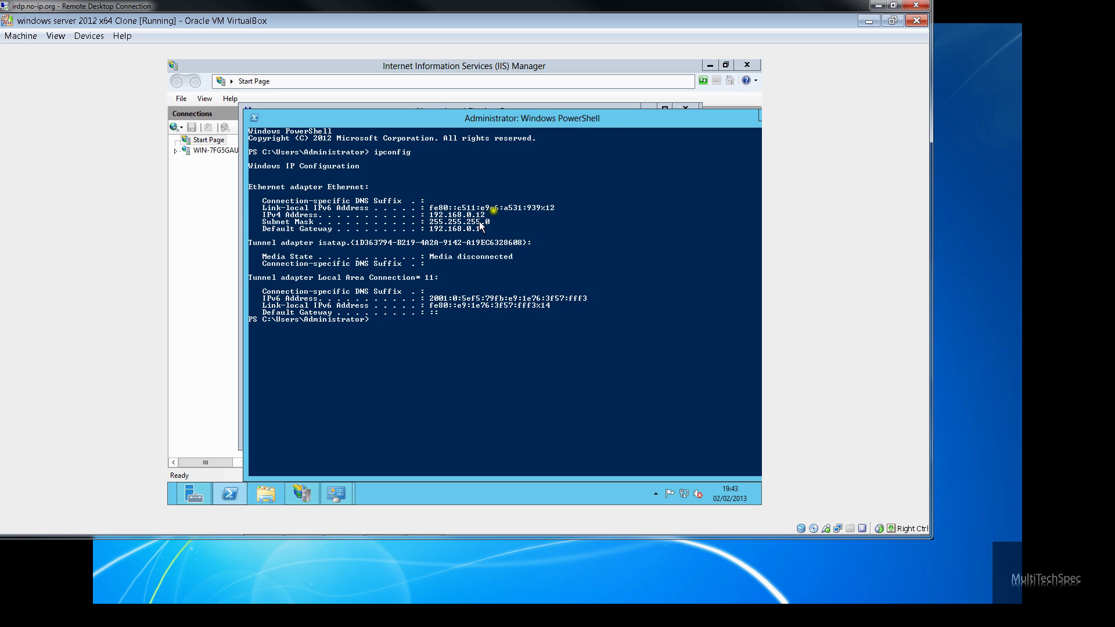
click(478, 123)
drag(477, 123, 486, 235)
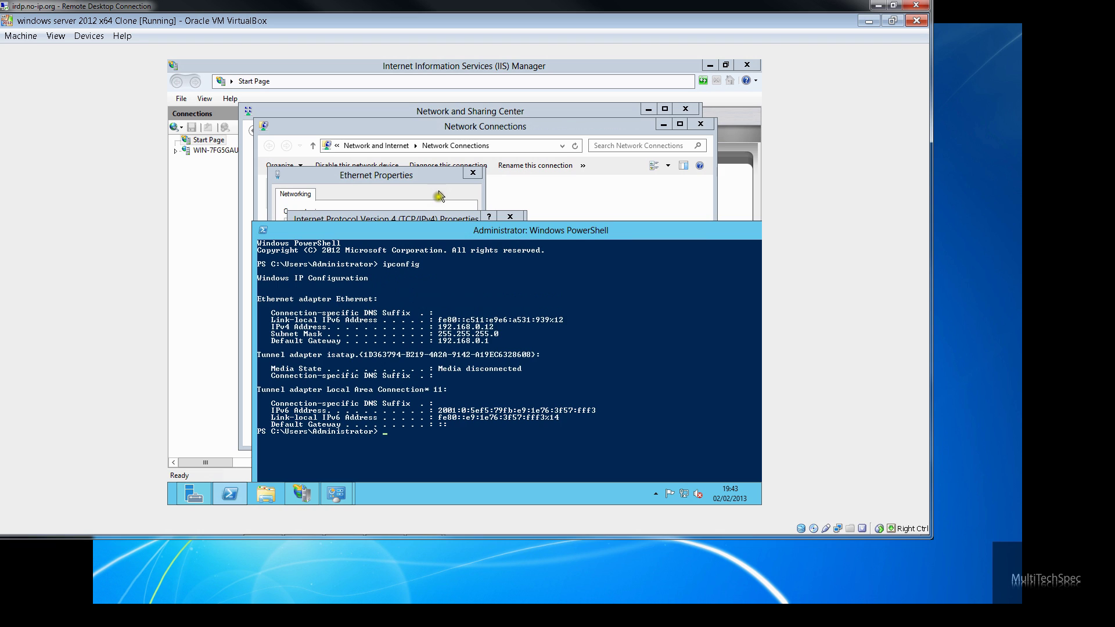
Step: Switch IPv4 to a manual address, entering 192.168.0 and subnet mask 255.255.255.0
click(441, 216)
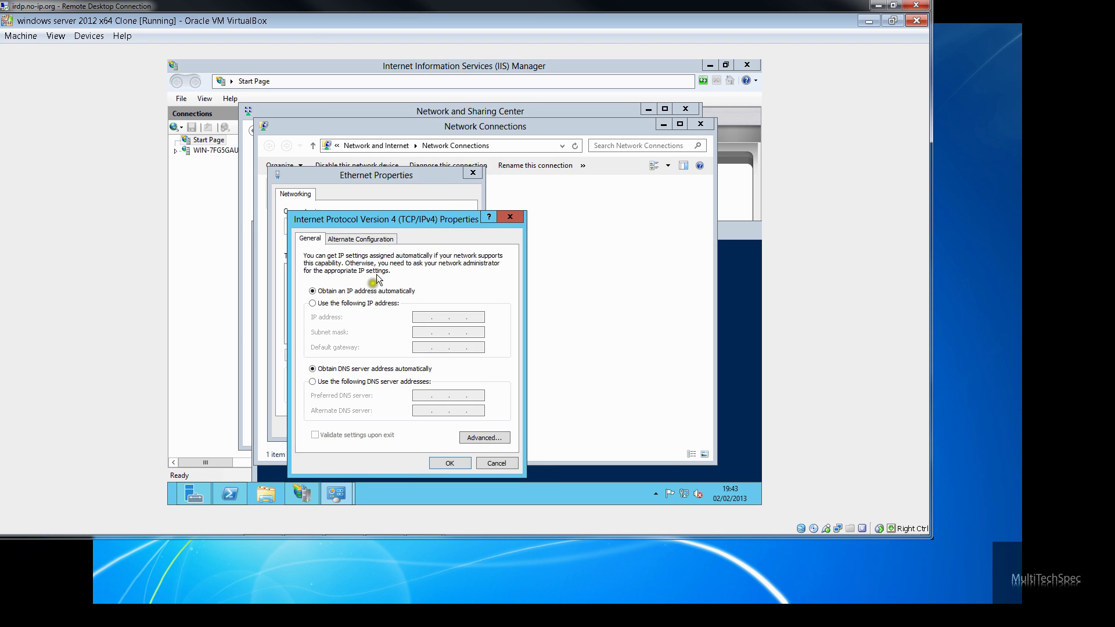
click(361, 303)
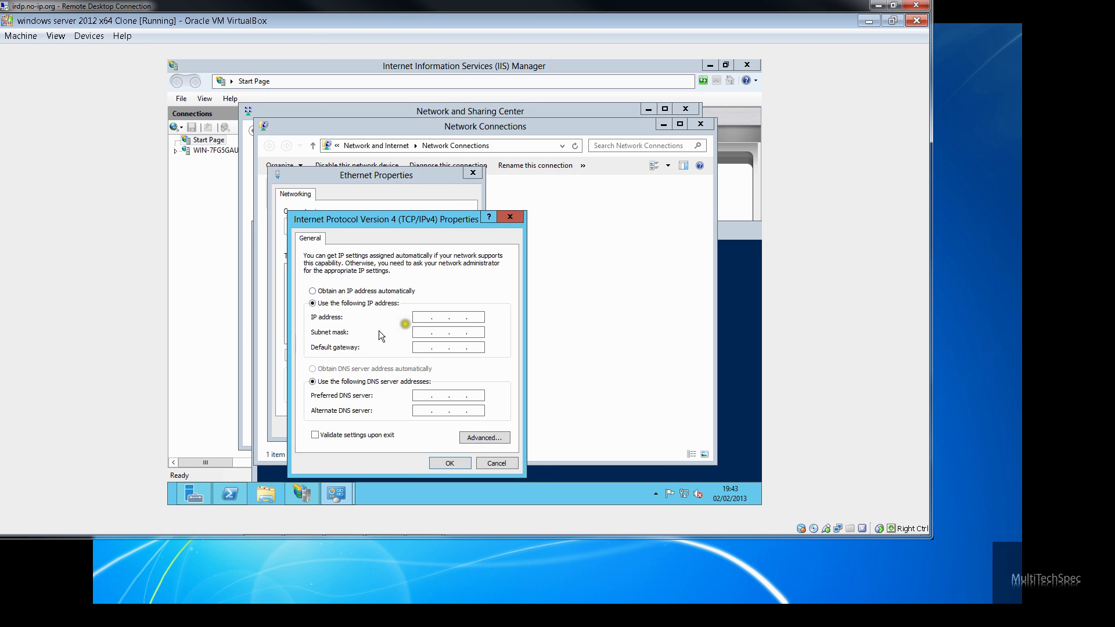
click(425, 313)
text(192 . 168 . 0)
key(Tab)
text(12)
key(BackSpace)
key(BackSpace)
text(255)
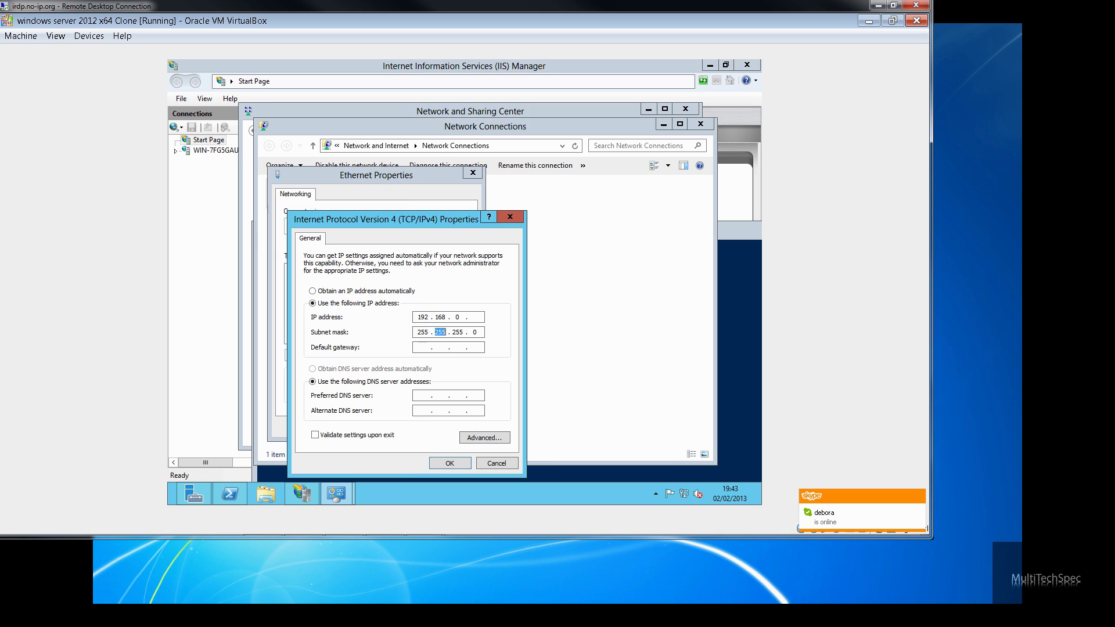
Step: Enter gateway 192.168.0.1, complete the address as 192.168.0.12, and begin preferred DNS 192.168
click(423, 347)
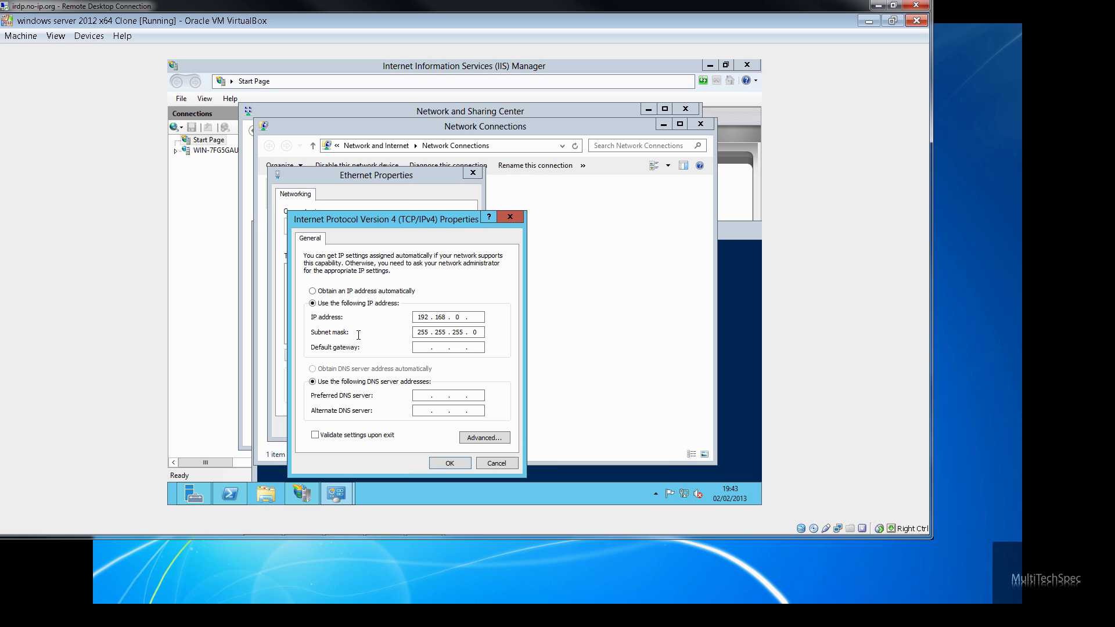
text(192 . 168 . 0 .)
key(Tab)
click(477, 348)
text(1)
click(479, 317)
text(12)
click(422, 395)
text(192 . 168)
key(BackSpace)
click(482, 396)
Step: Complete preferred DNS as 192.168.0.1 and apply the static IPv4 settings
text(1)
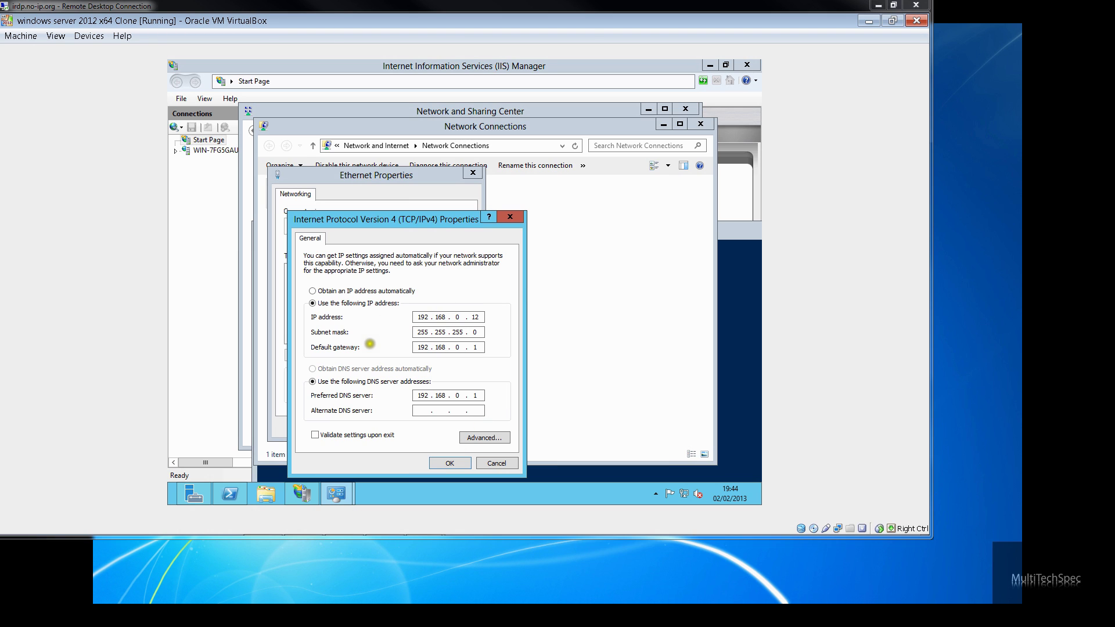
click(475, 395)
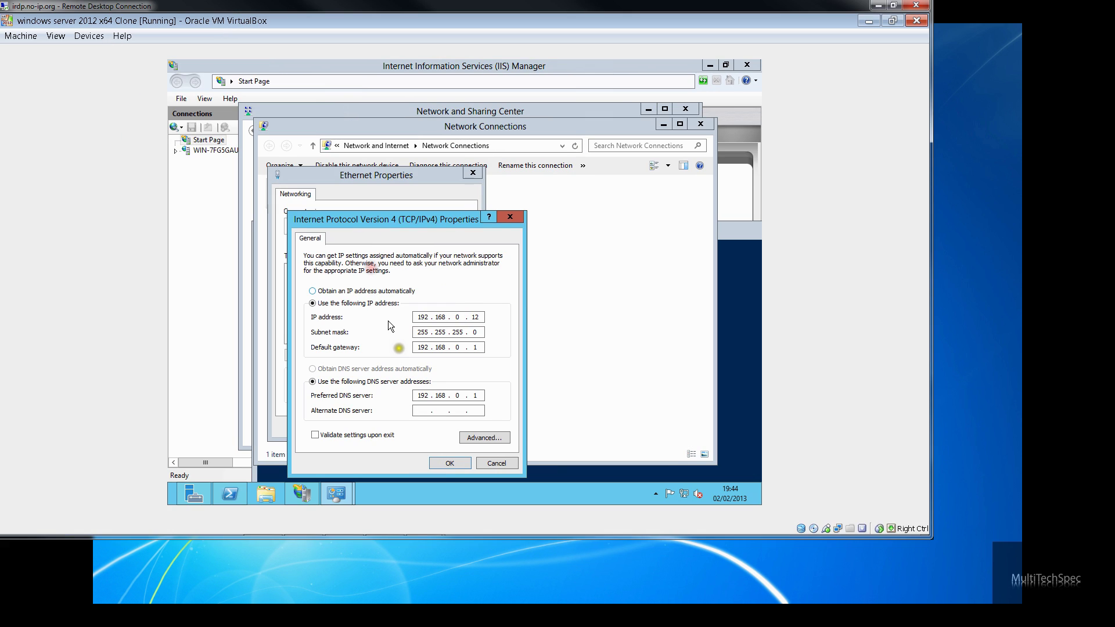
click(442, 464)
Step: Close the Ethernet properties, Network Connections and Network and Sharing Center windows
click(408, 427)
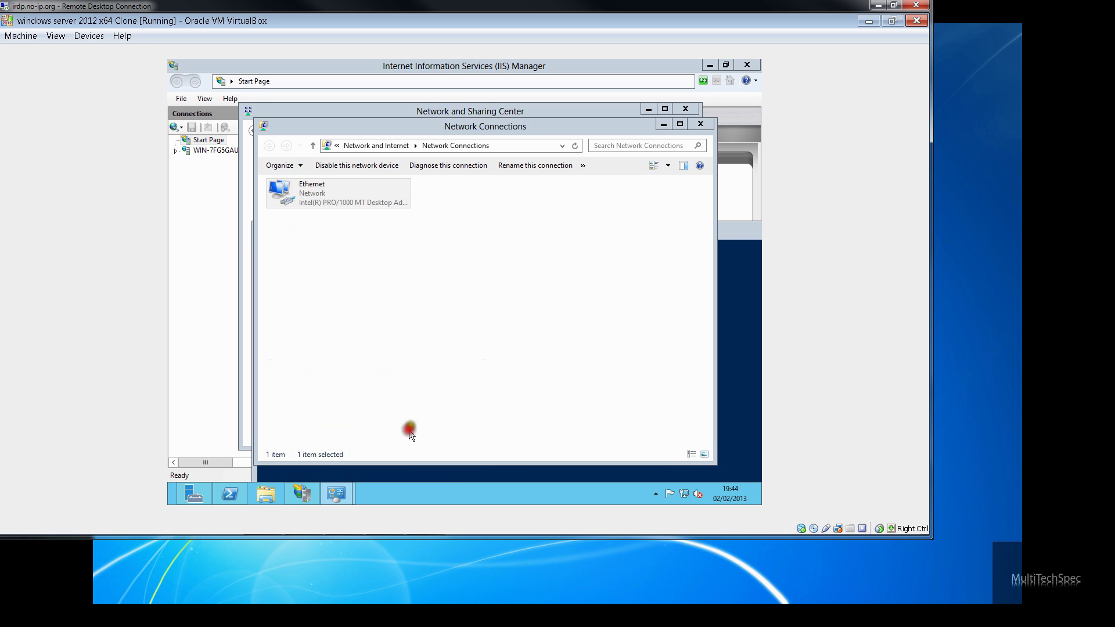
click(410, 423)
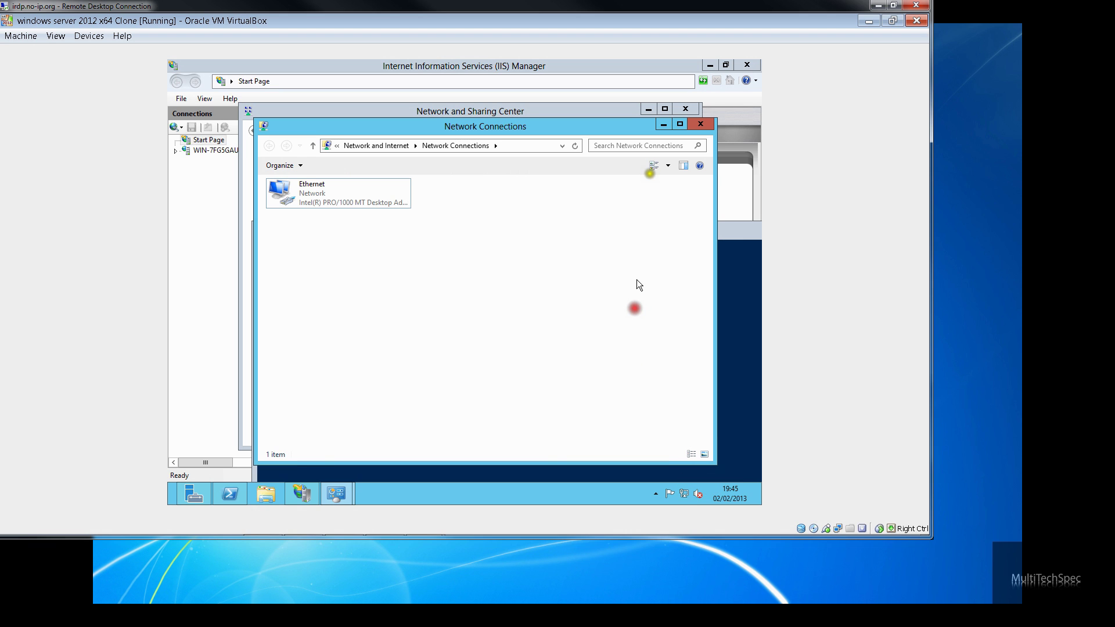
click(698, 123)
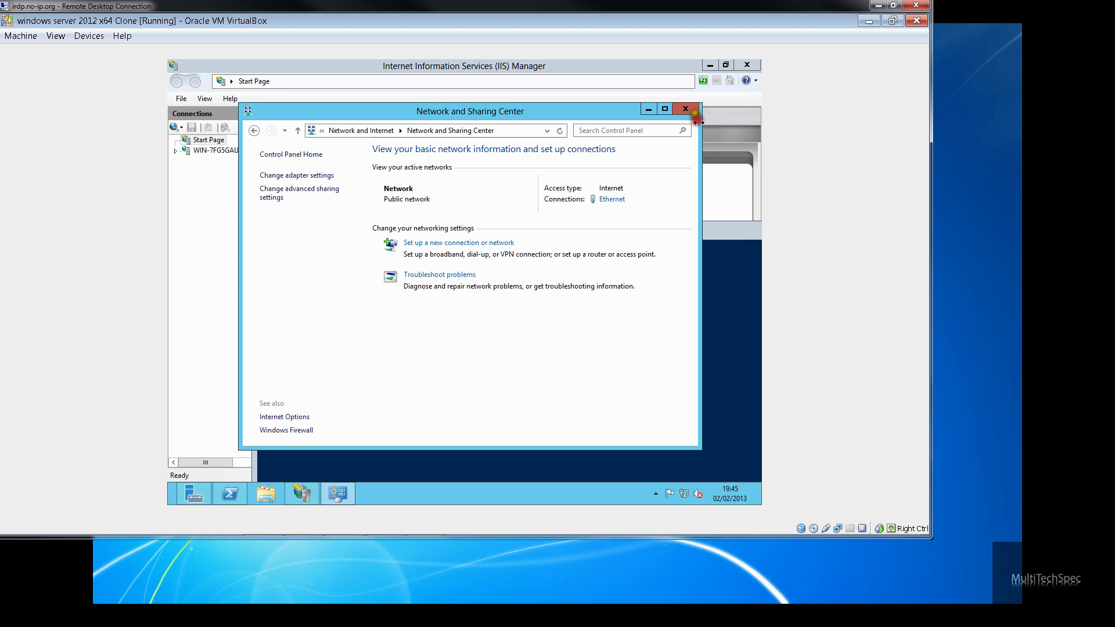
click(695, 114)
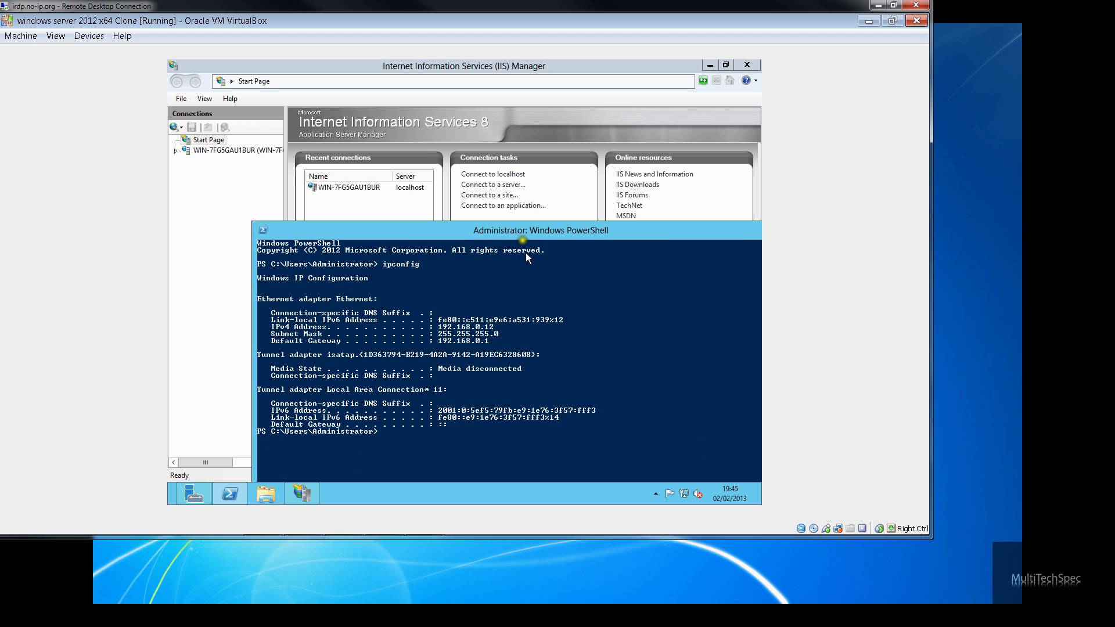
Step: Reposition the PowerShell window up and left, then close it
drag(366, 228, 142, 213)
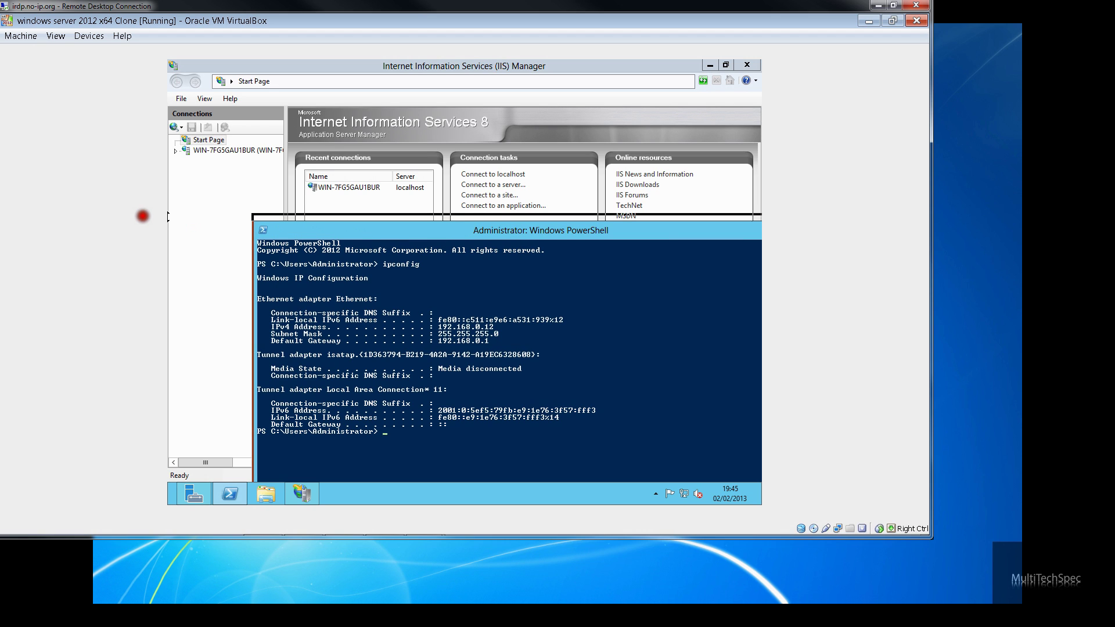
drag(336, 222, 169, 214)
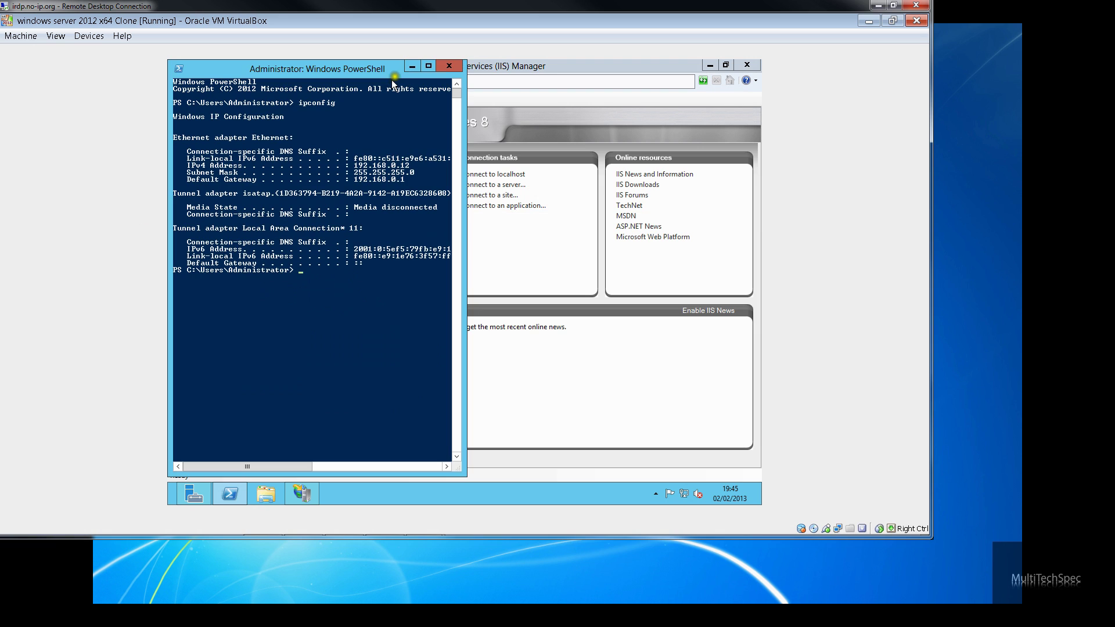
click(449, 66)
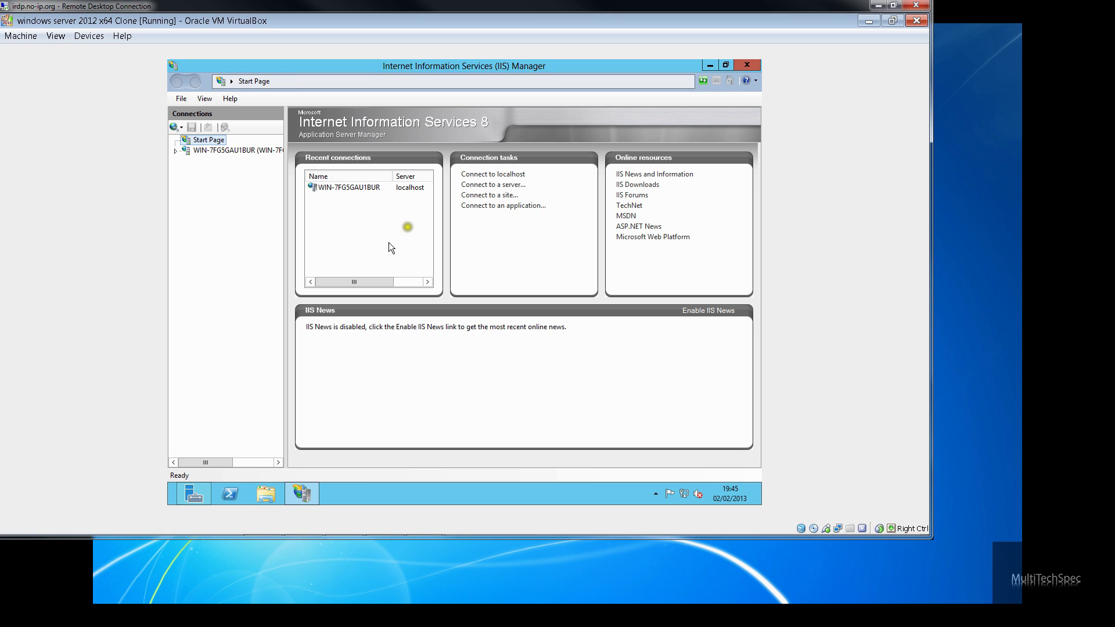
Step: Connect to the local server in IIS Manager and decline the Microsoft Web Platform prompt
click(215, 148)
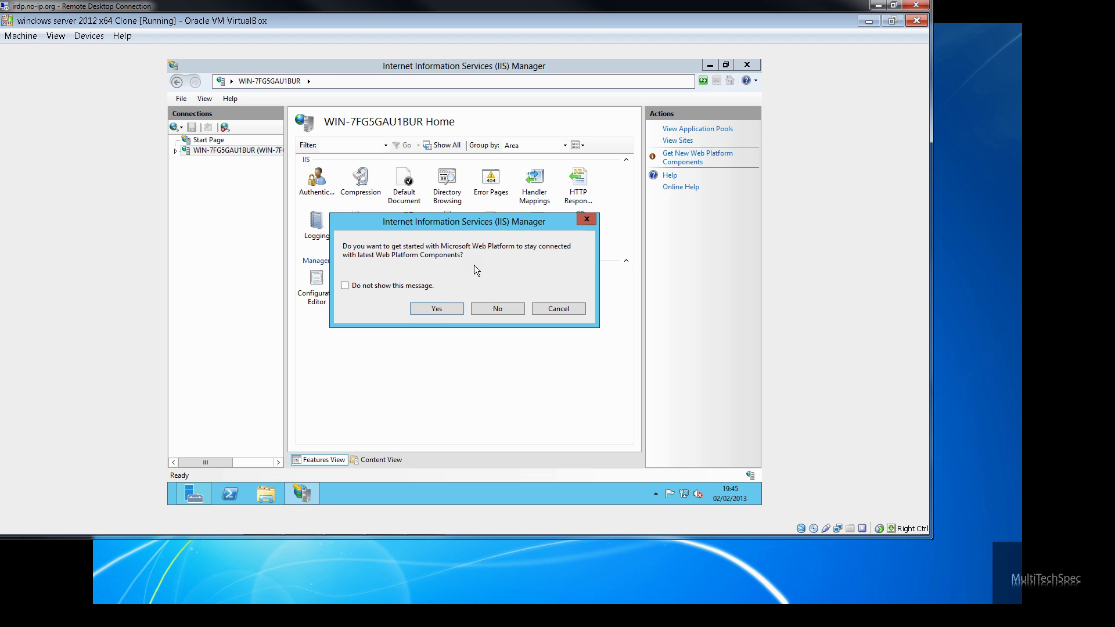
click(517, 313)
click(507, 306)
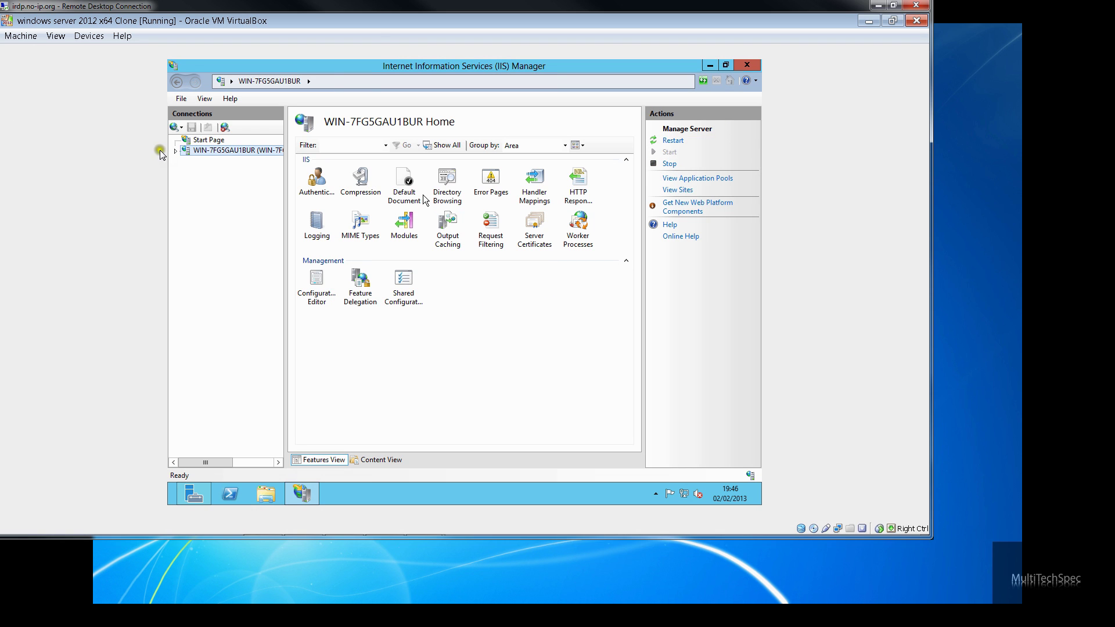
Step: Expand the server node and display the Sites list
click(175, 151)
click(206, 172)
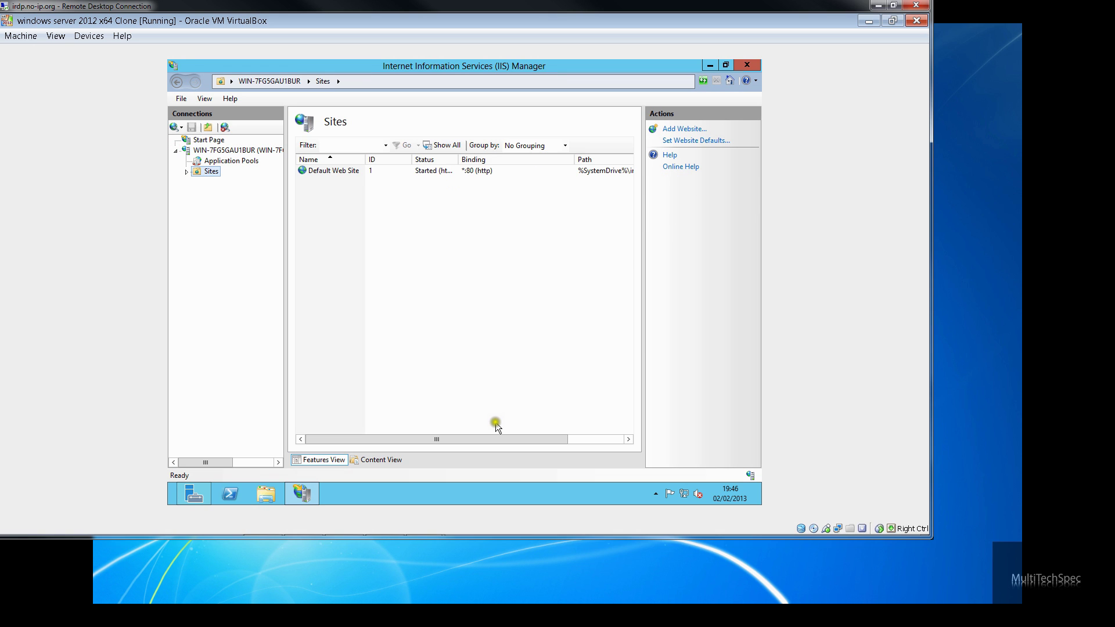
click(565, 445)
drag(503, 443, 596, 452)
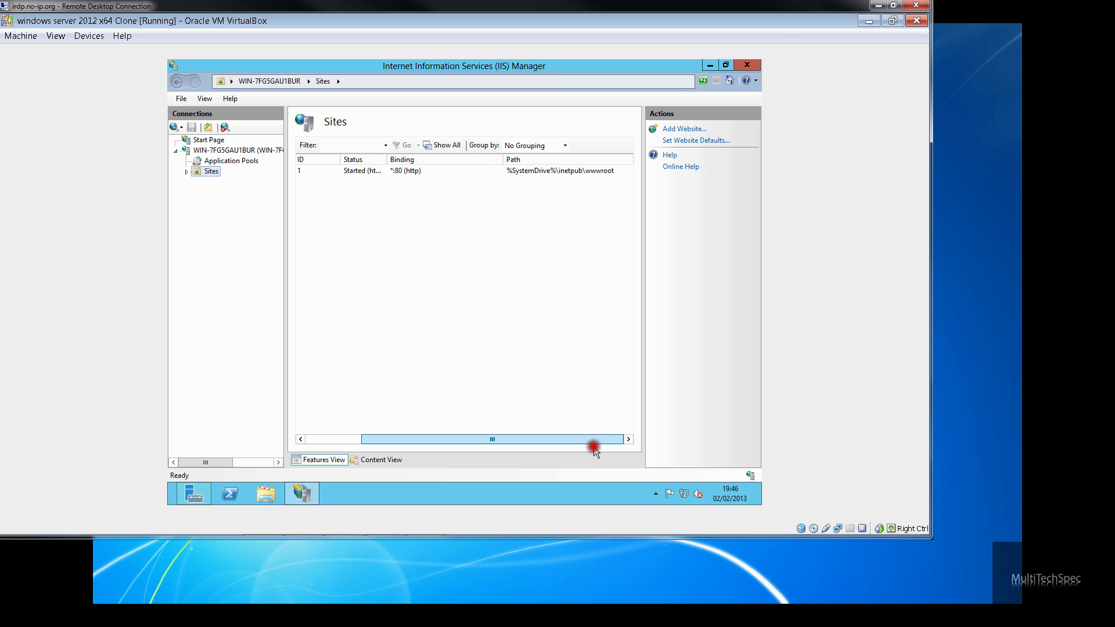
drag(590, 447, 429, 443)
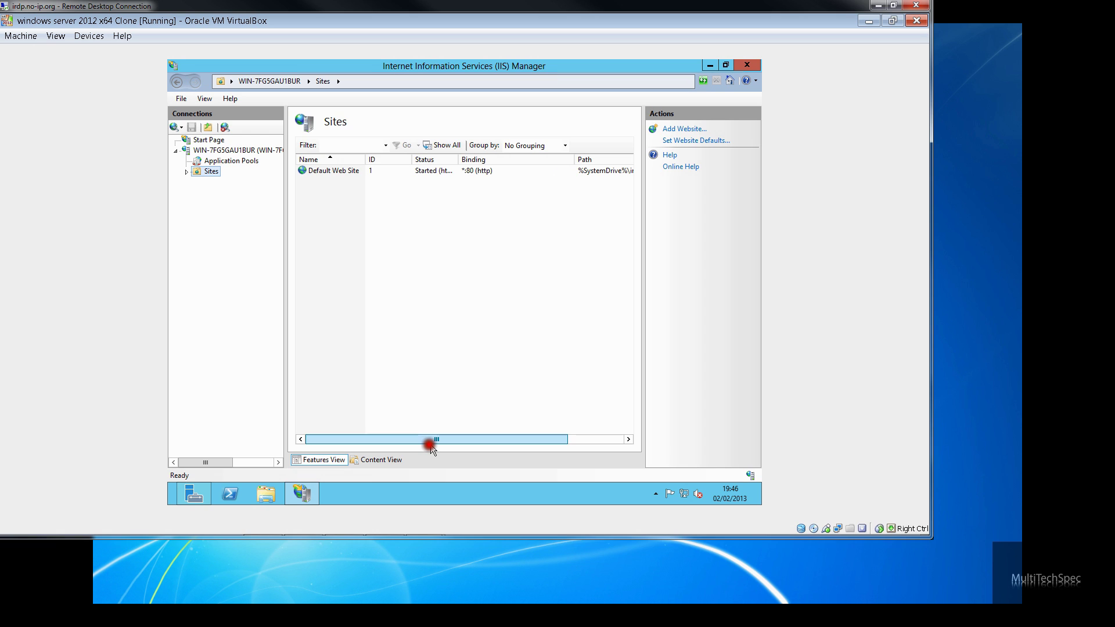
click(436, 211)
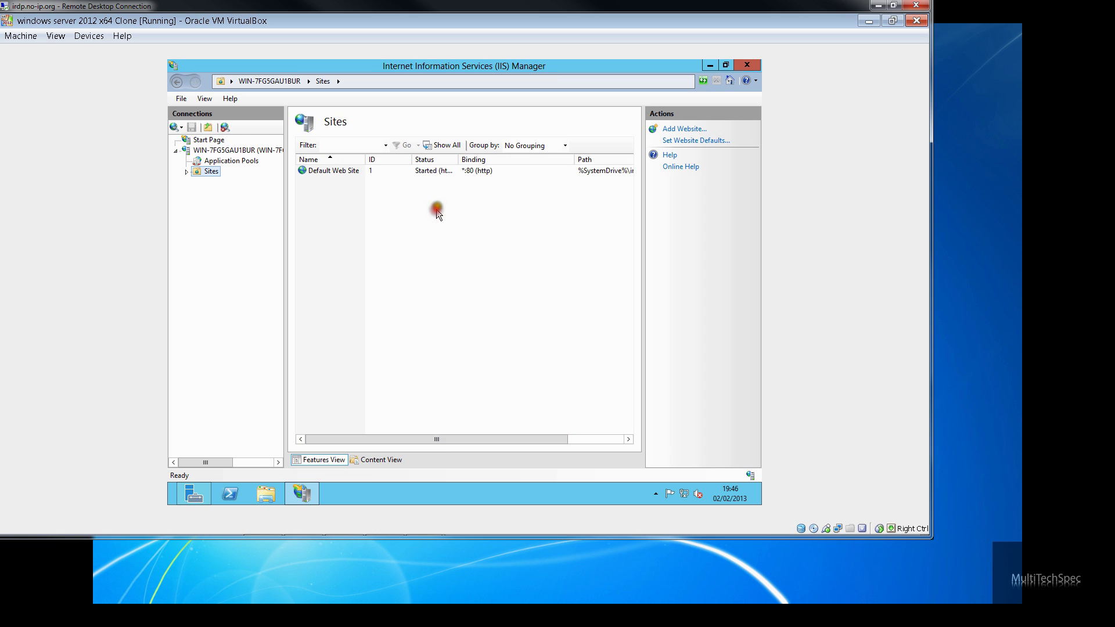
Step: Open the Default Web Site's Home features page, leaving the site unchanged
click(468, 176)
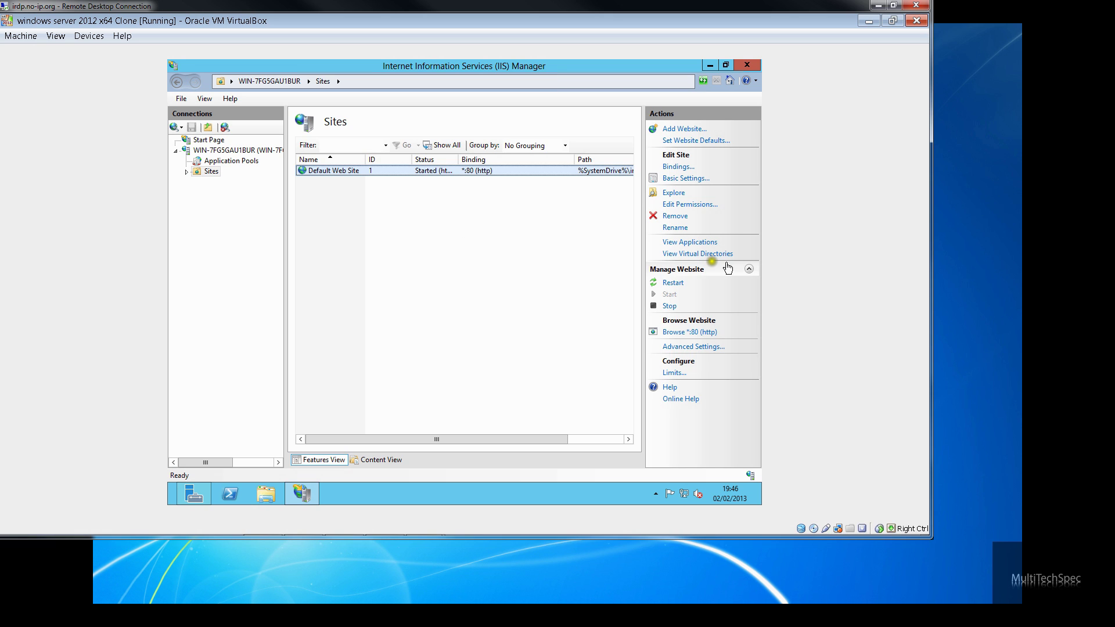
right_click(390, 170)
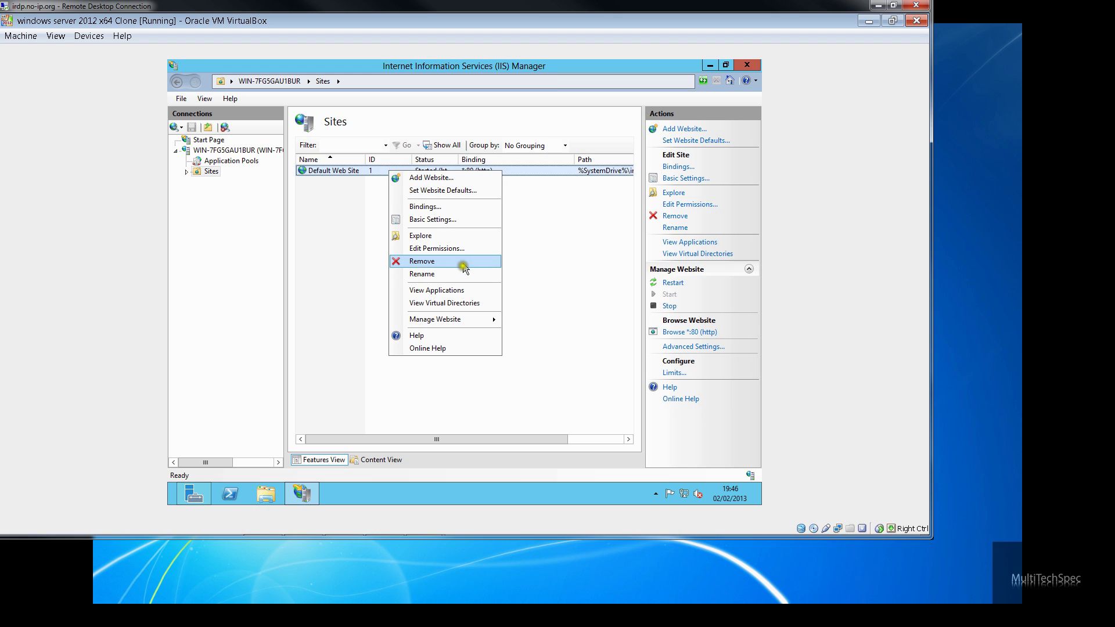
click(542, 286)
click(406, 222)
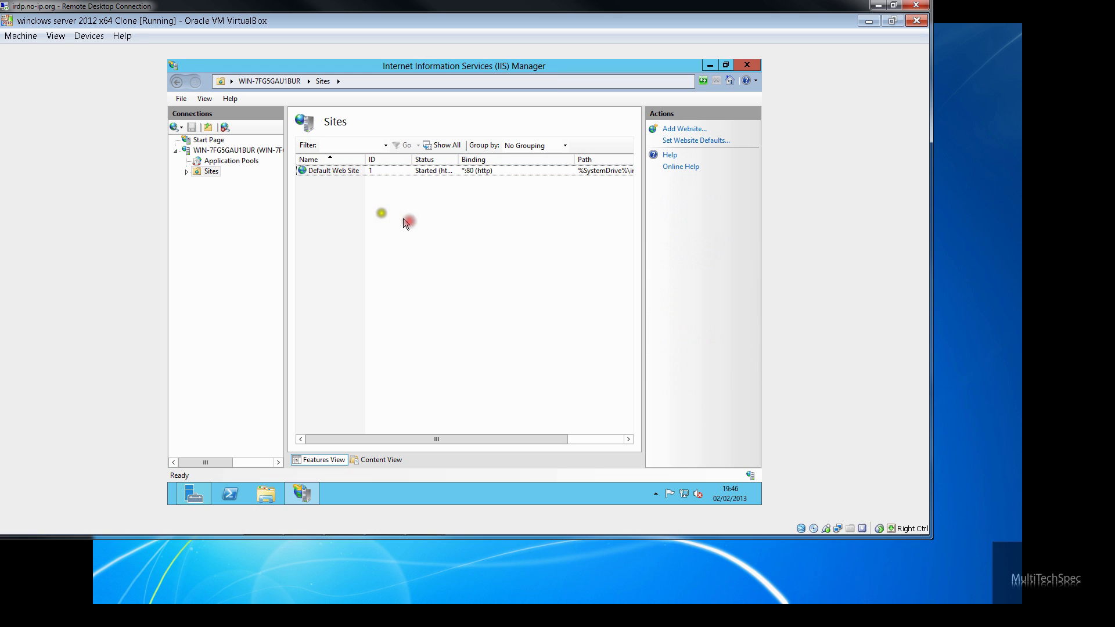
click(310, 161)
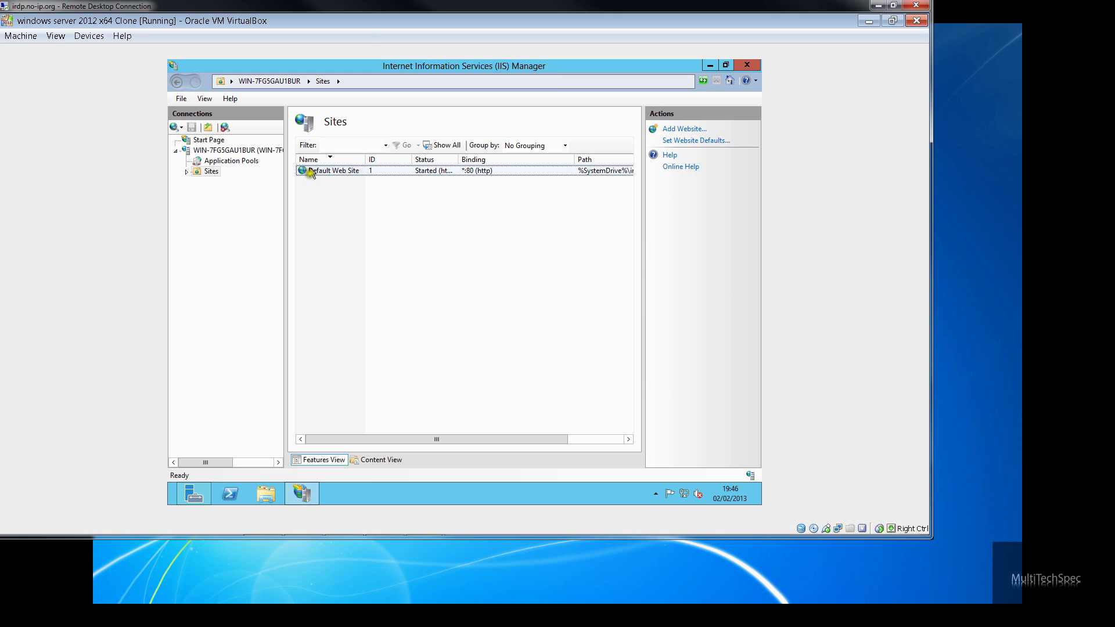
double_click(310, 171)
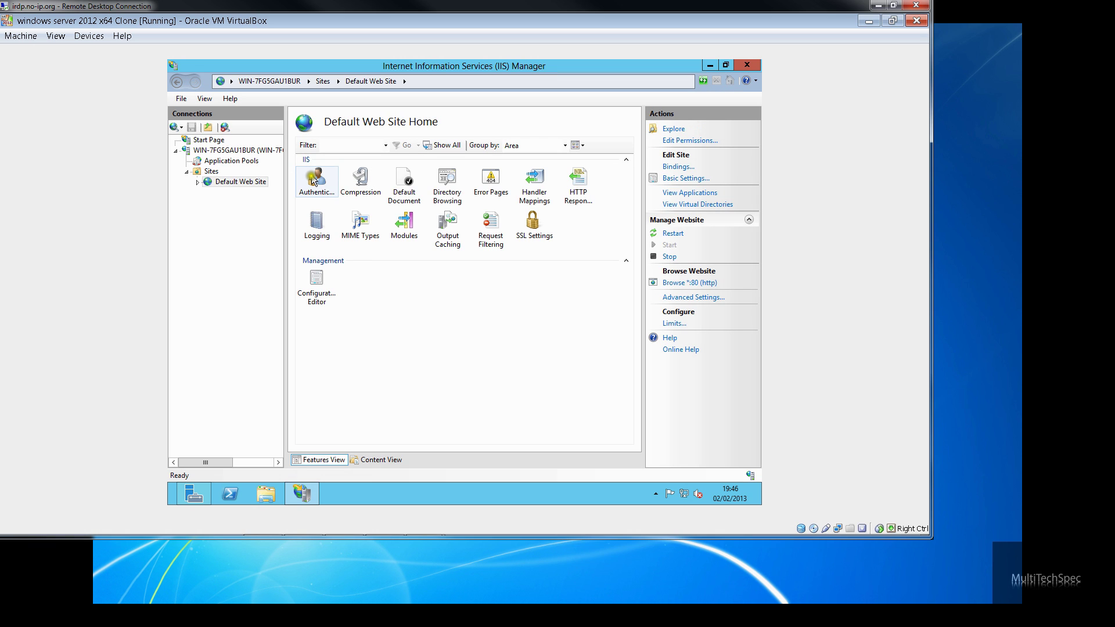
Step: Browse the Default Web Site on *:80 in maximized Internet Explorer, postpone IE10 setup, add a tab
click(697, 283)
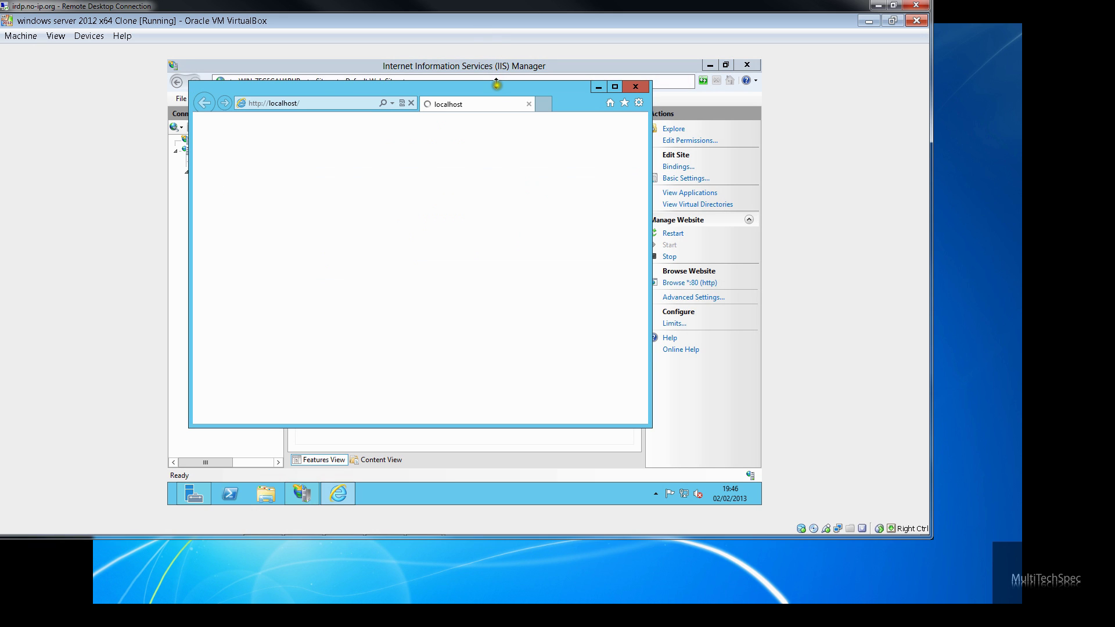
double_click(498, 90)
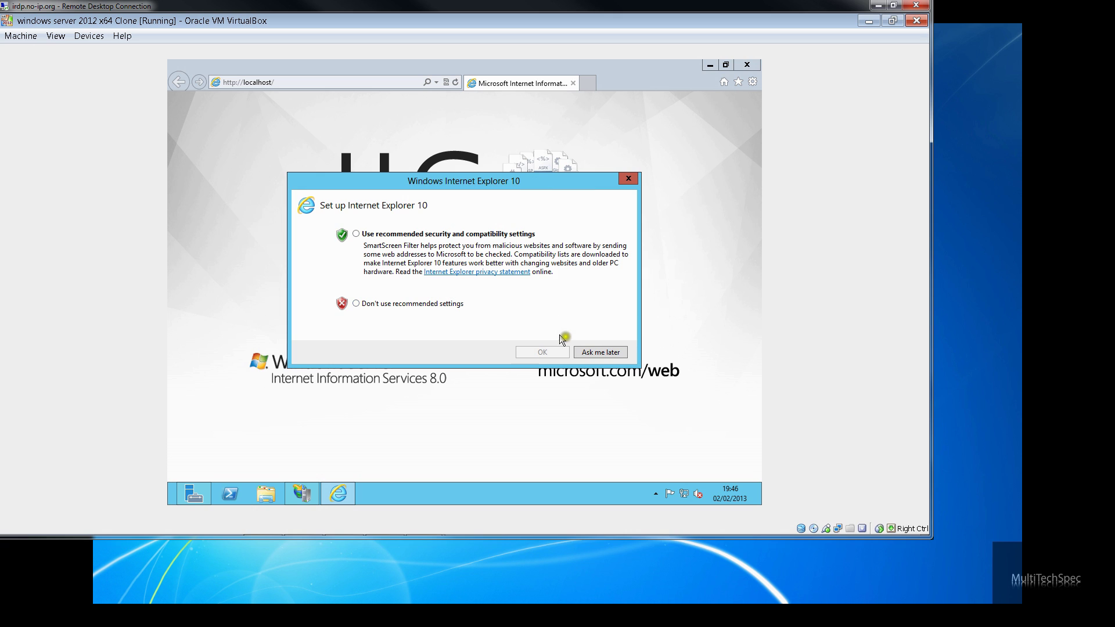
click(592, 350)
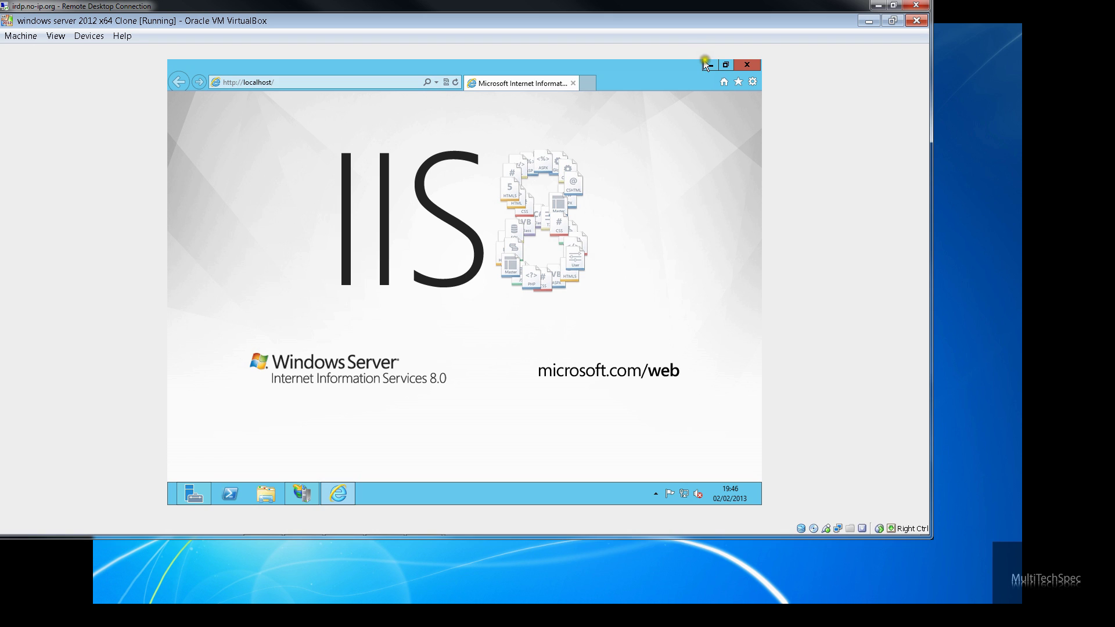
click(594, 80)
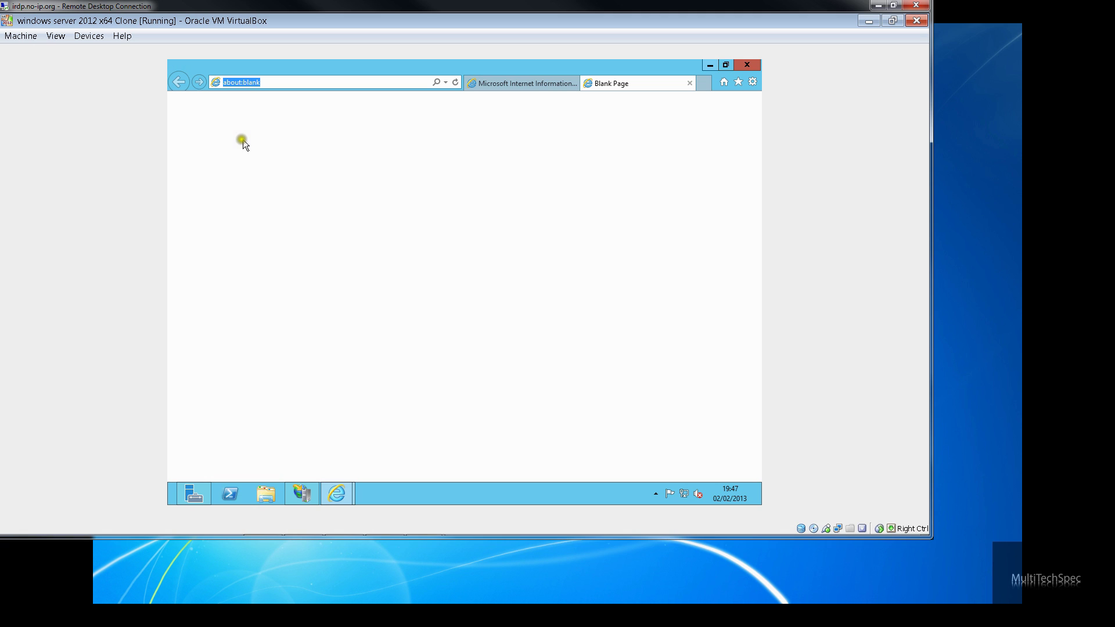
Step: Search Bing for 'what is my ip', dismiss the security warning, then close Internet Explorer
click(318, 79)
key(BackSpace)
key(BackSpace)
key(BackSpace)
key(BackSpace)
key(BackSpace)
key(BackSpace)
key(BackSpace)
key(BackSpace)
key(BackSpace)
key(BackSpace)
key(BackSpace)
text(ex)
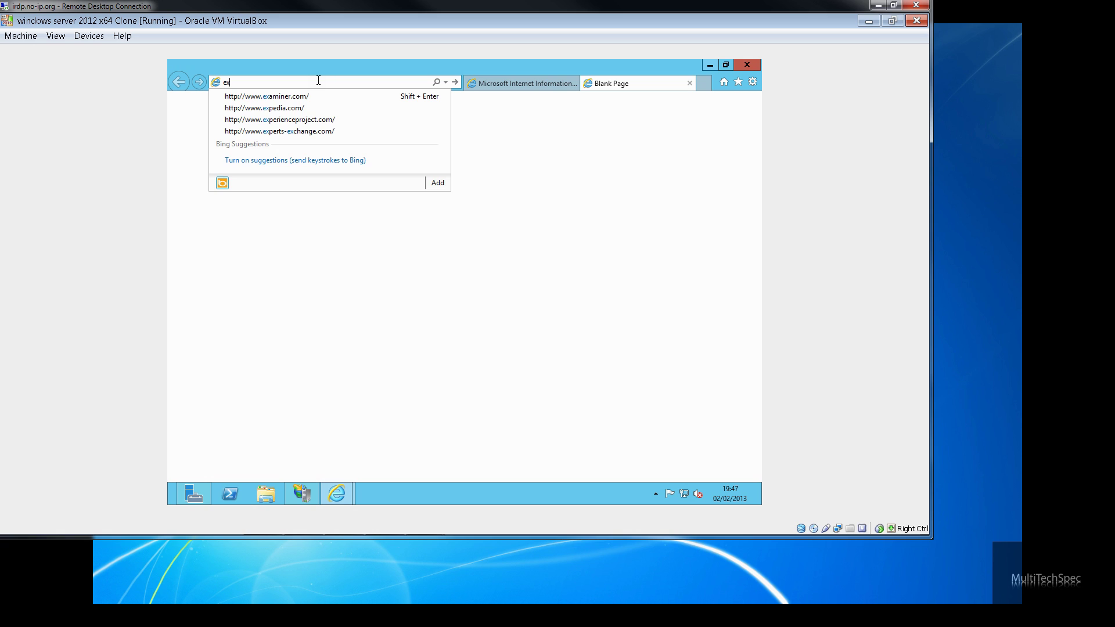
text(tra)
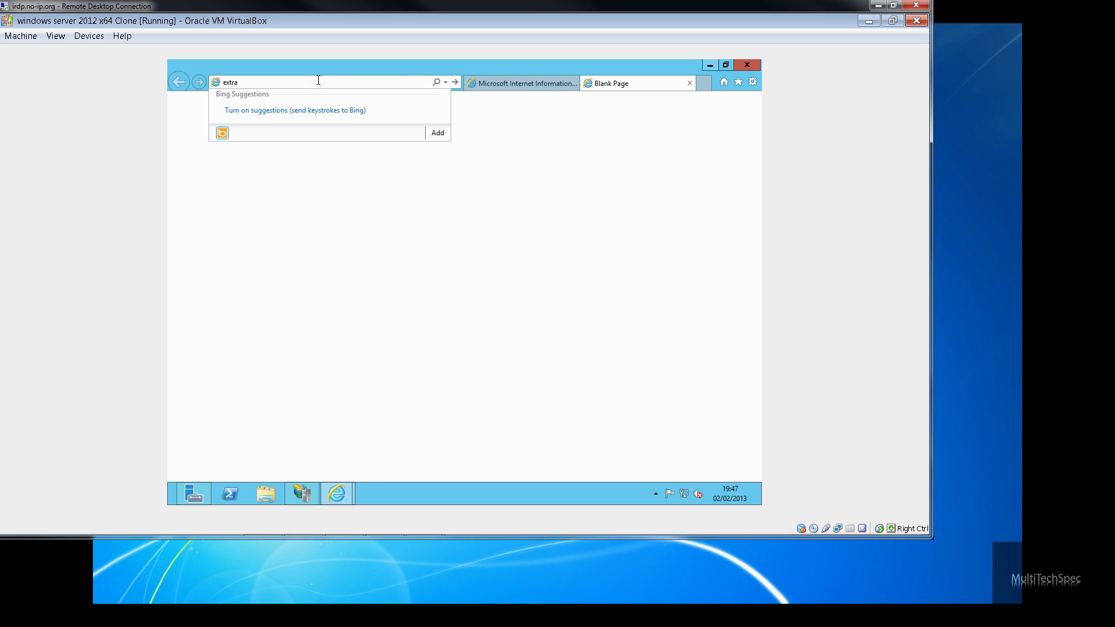
key(BackSpace)
key(BackSpace)
key(BackSpace)
key(BackSpace)
key(BackSpace)
text(what is )
text(my ip)
key(Return)
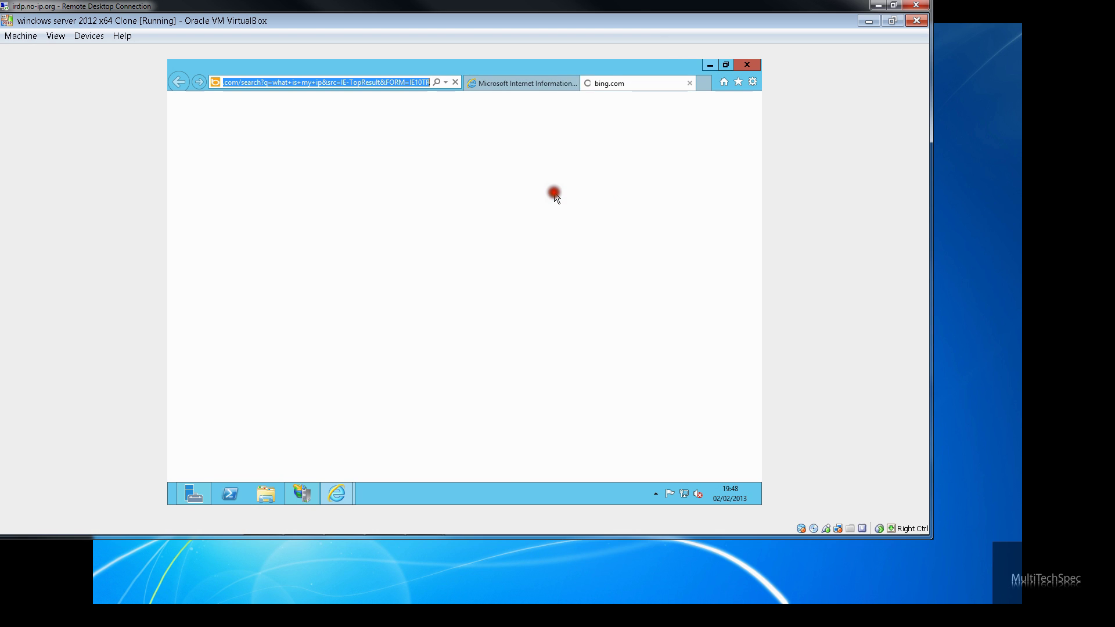
click(555, 195)
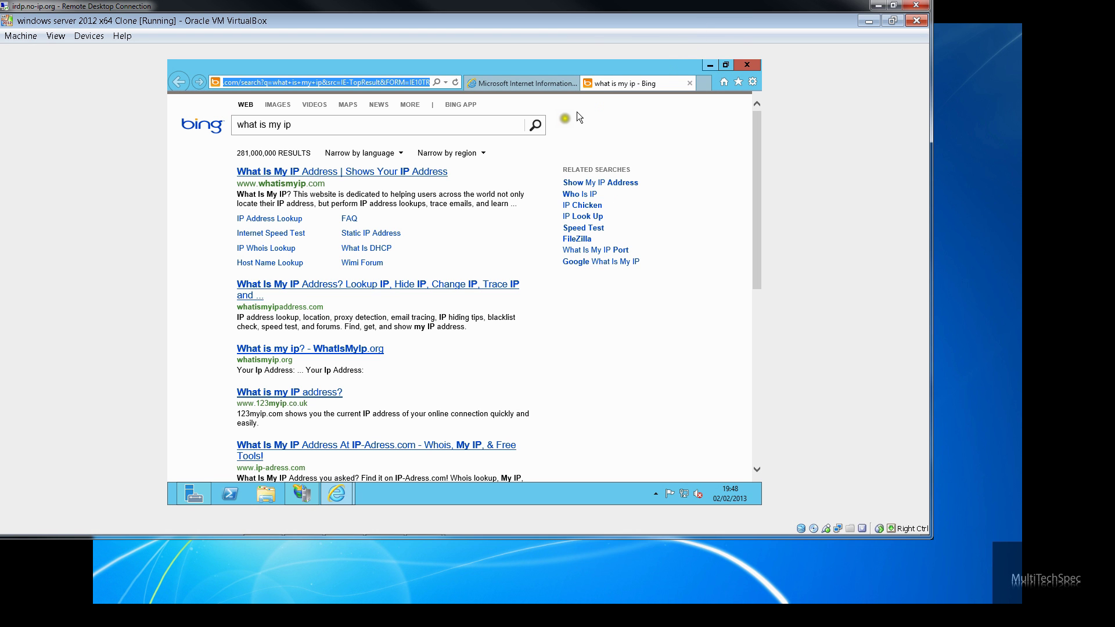
click(745, 67)
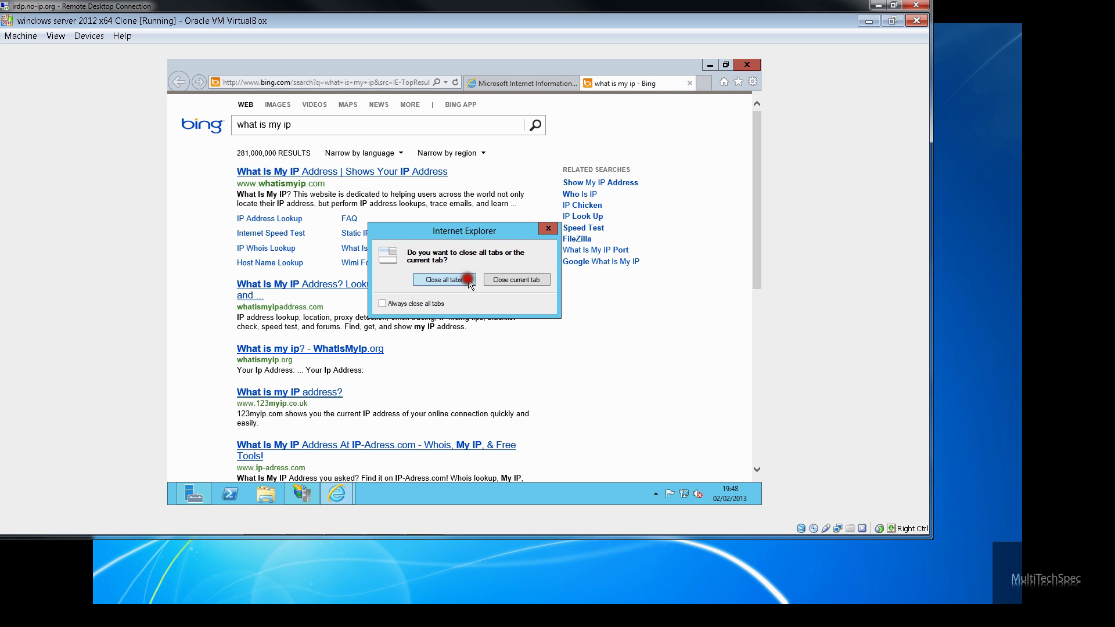
Step: Close all Internet Explorer tabs and relaunch Internet Explorer from the Start screen
click(445, 280)
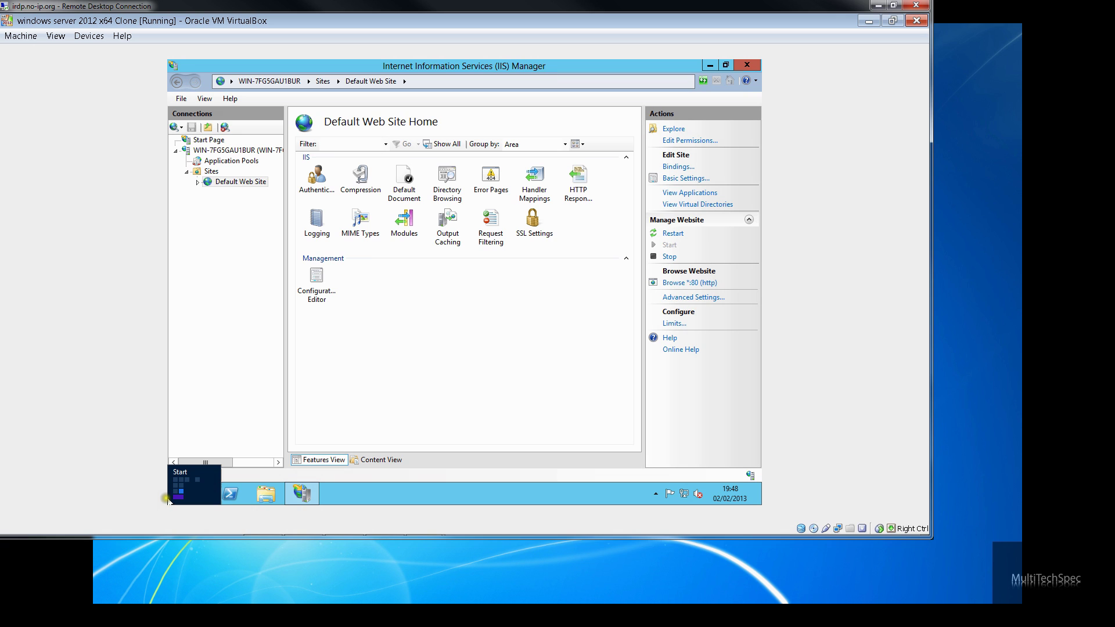
click(168, 500)
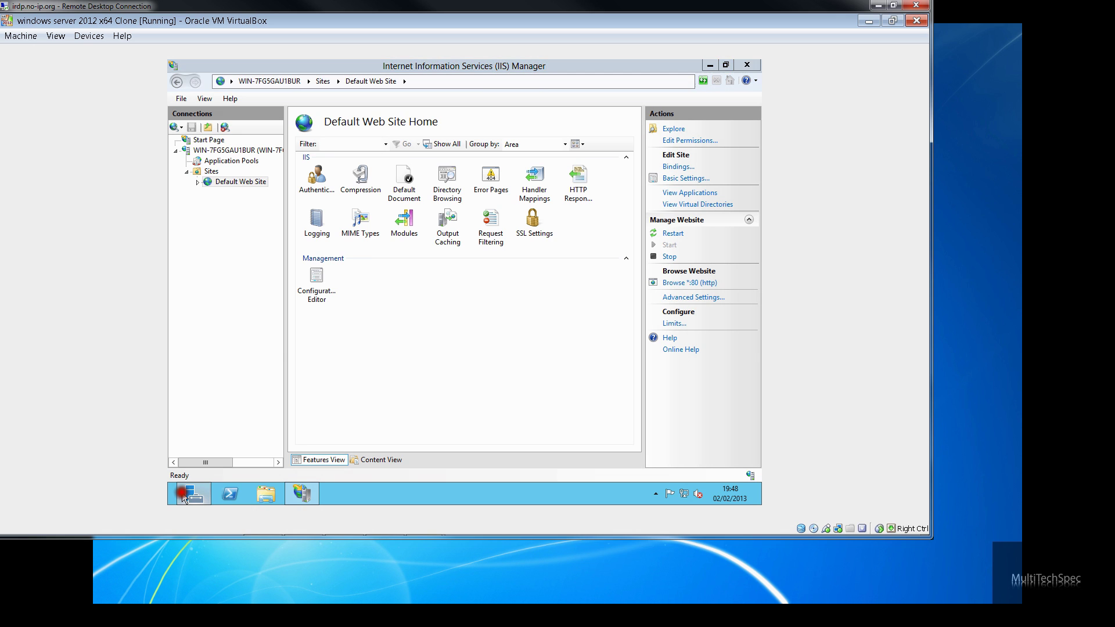
click(185, 497)
click(177, 498)
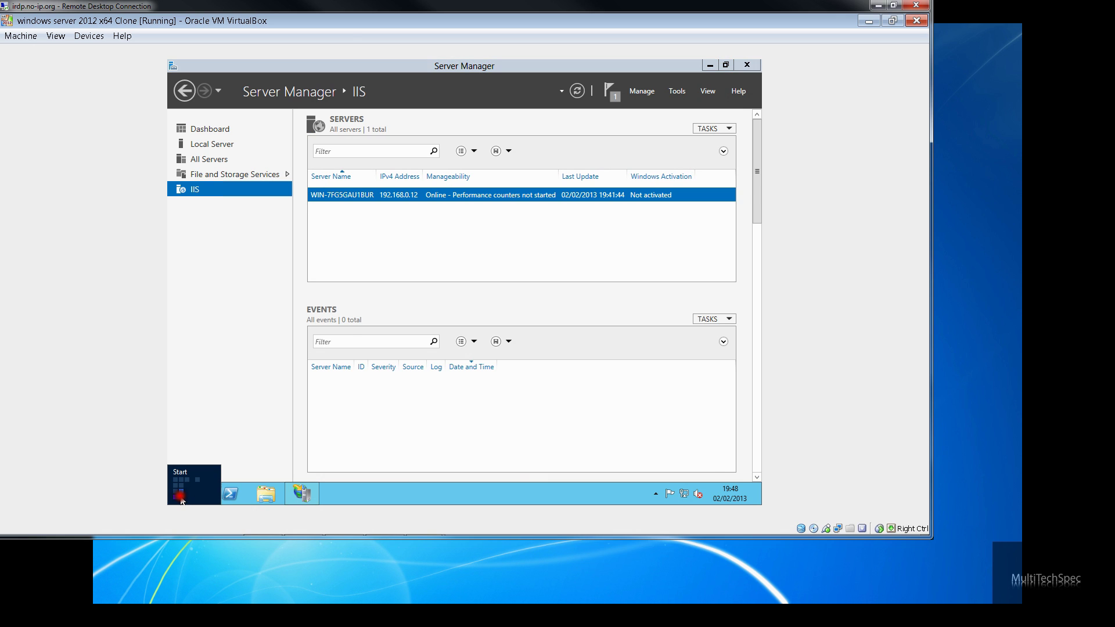
click(355, 341)
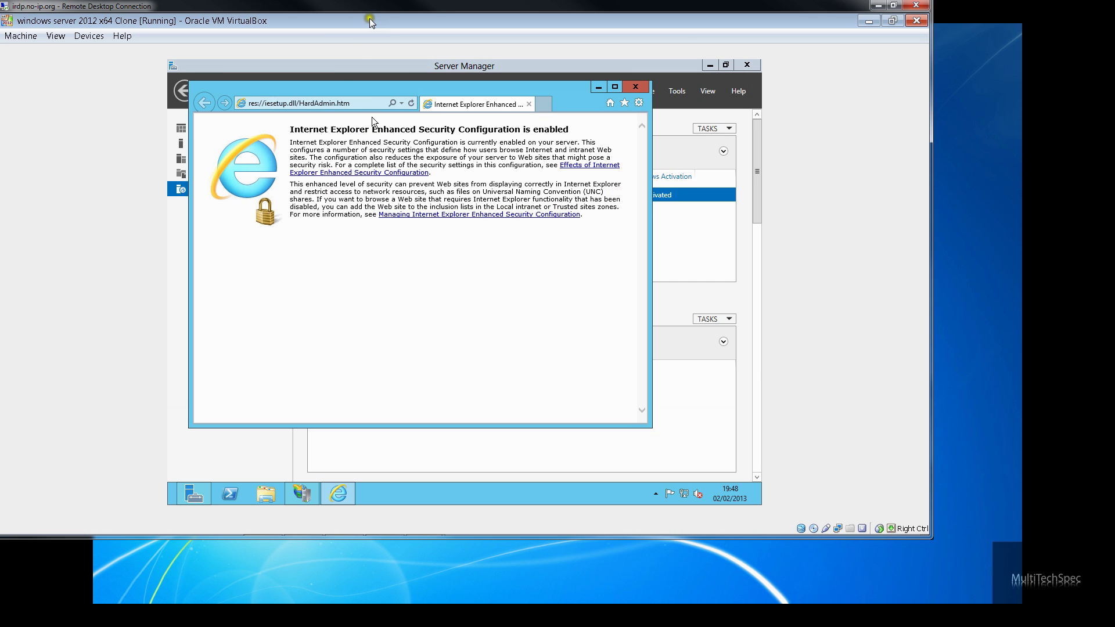
Step: In a maximized browser, search 'what is my ip' and add bing.com to Trusted sites
click(368, 93)
double_click(367, 92)
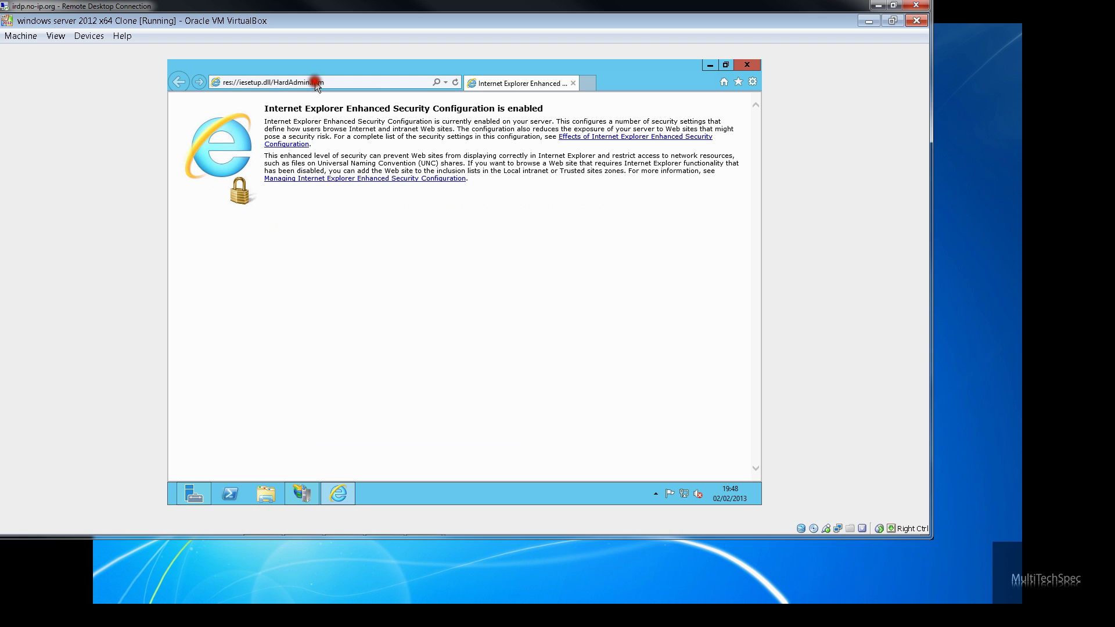
click(314, 82)
text(what )
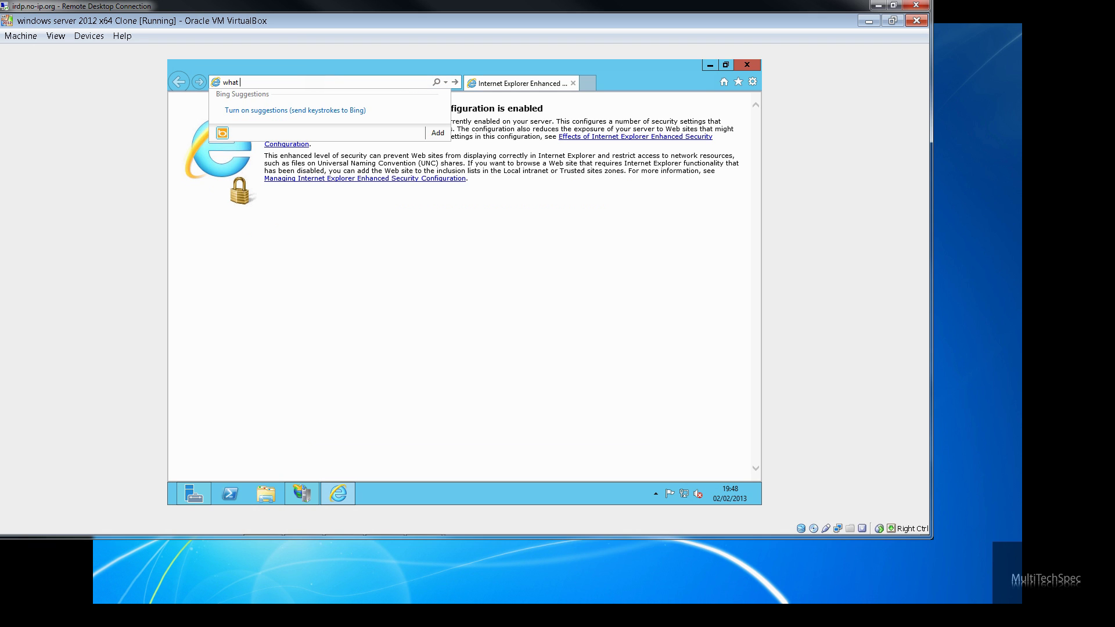
text(is my ip)
key(Return)
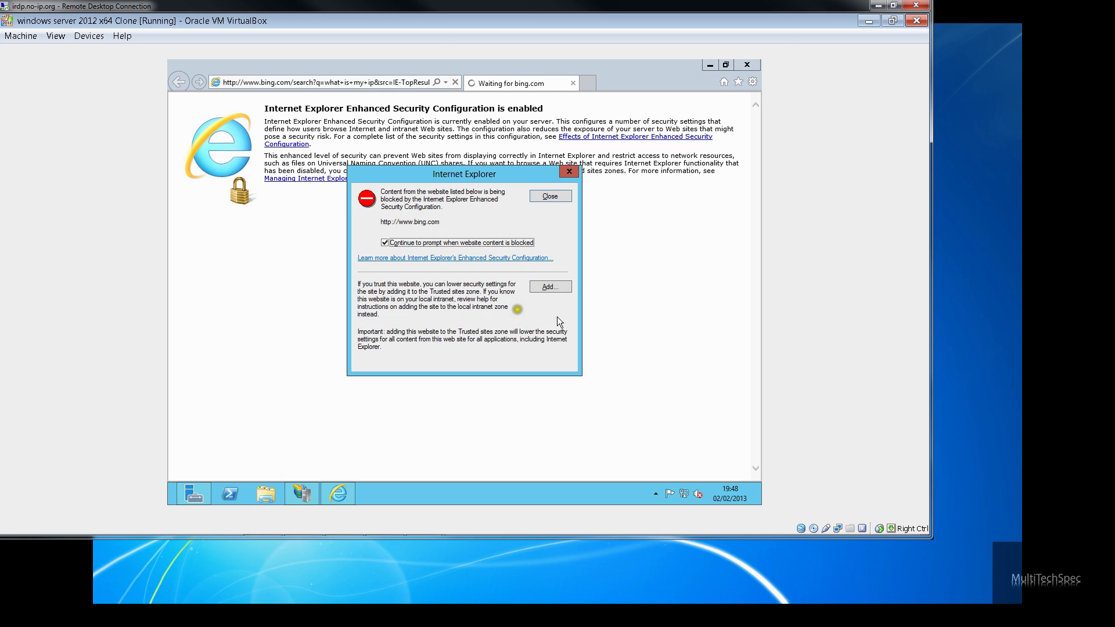
click(542, 284)
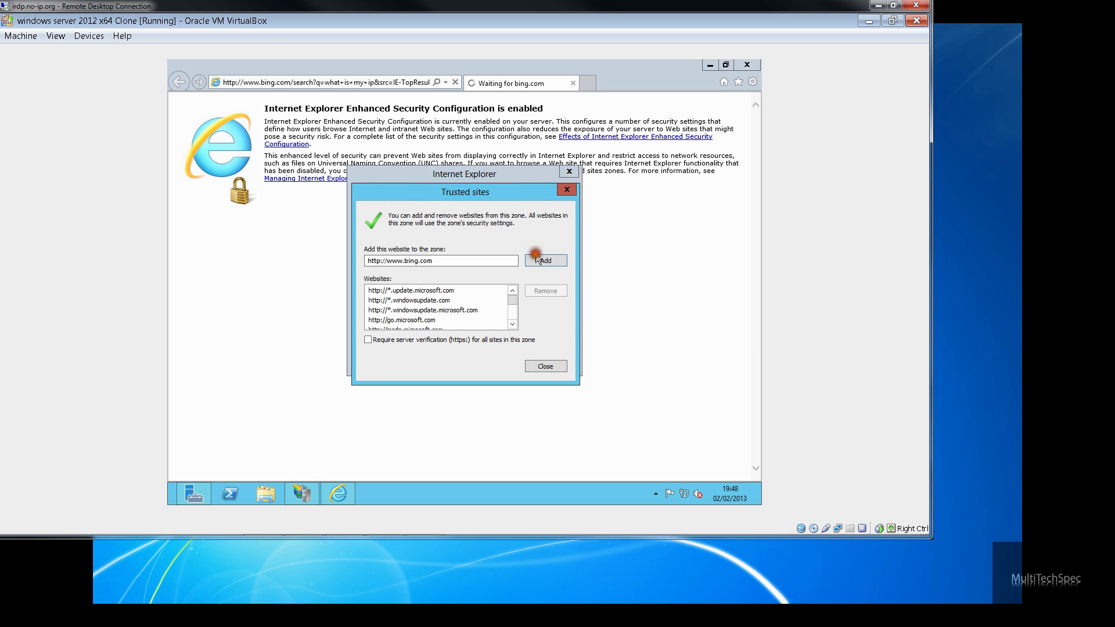
click(536, 260)
click(553, 362)
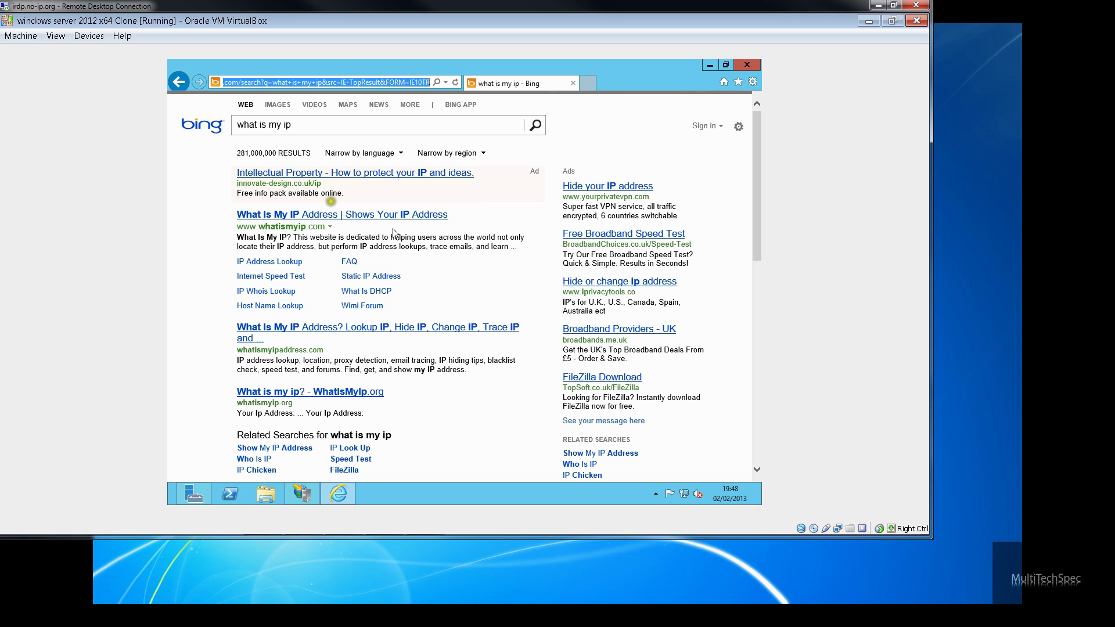
Step: Open whatismyip.com, trust it, and dismiss the blocked-content warnings to read the public IP
click(332, 219)
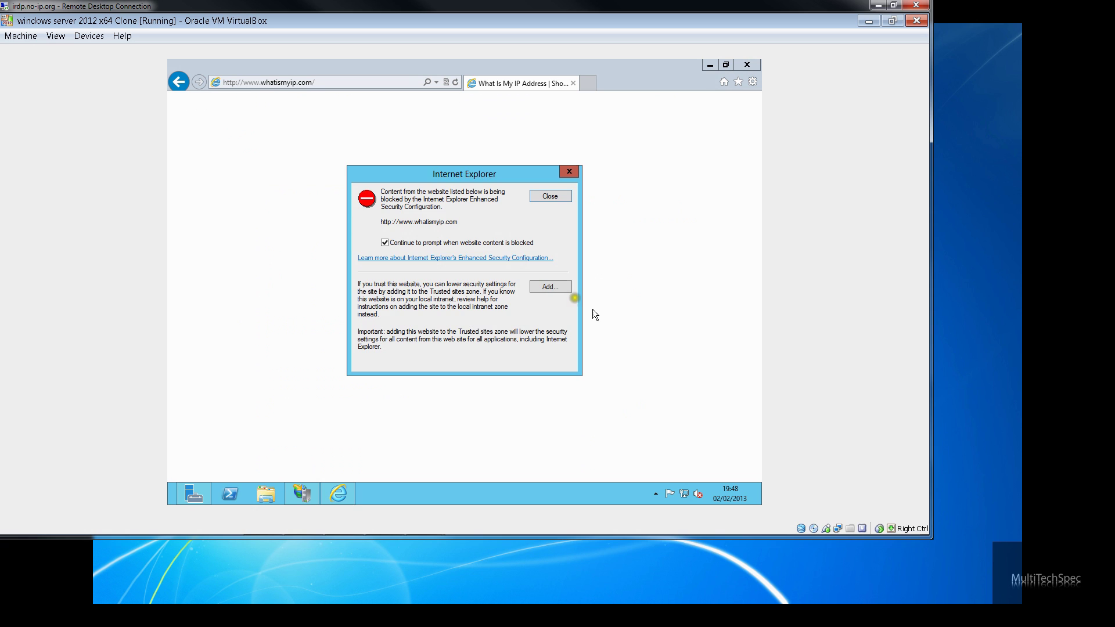
click(564, 288)
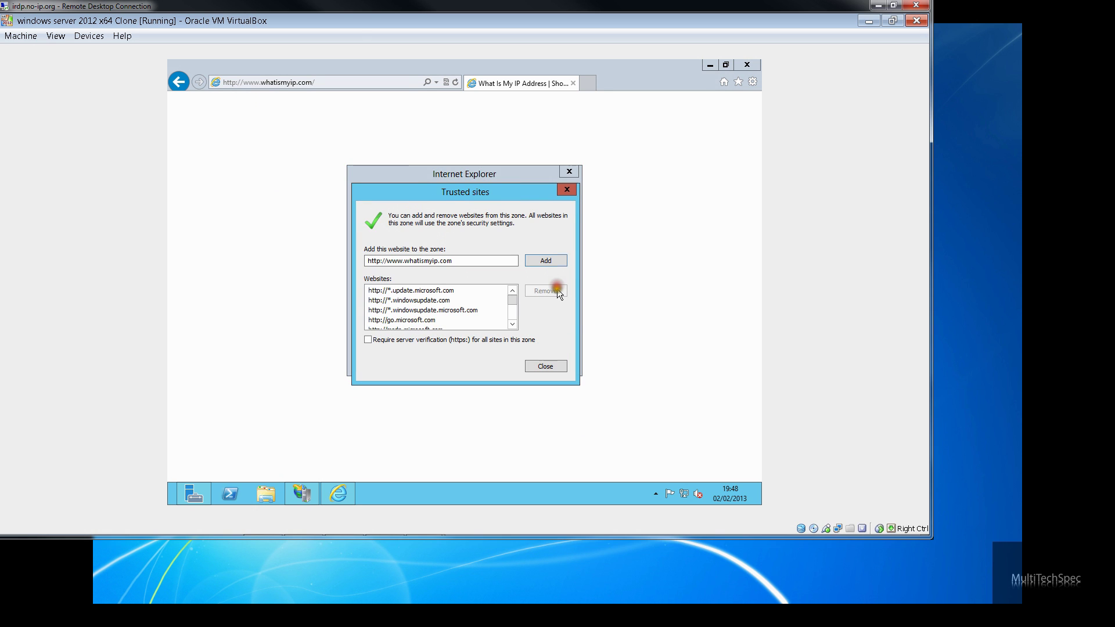
key(Return)
click(563, 364)
click(524, 259)
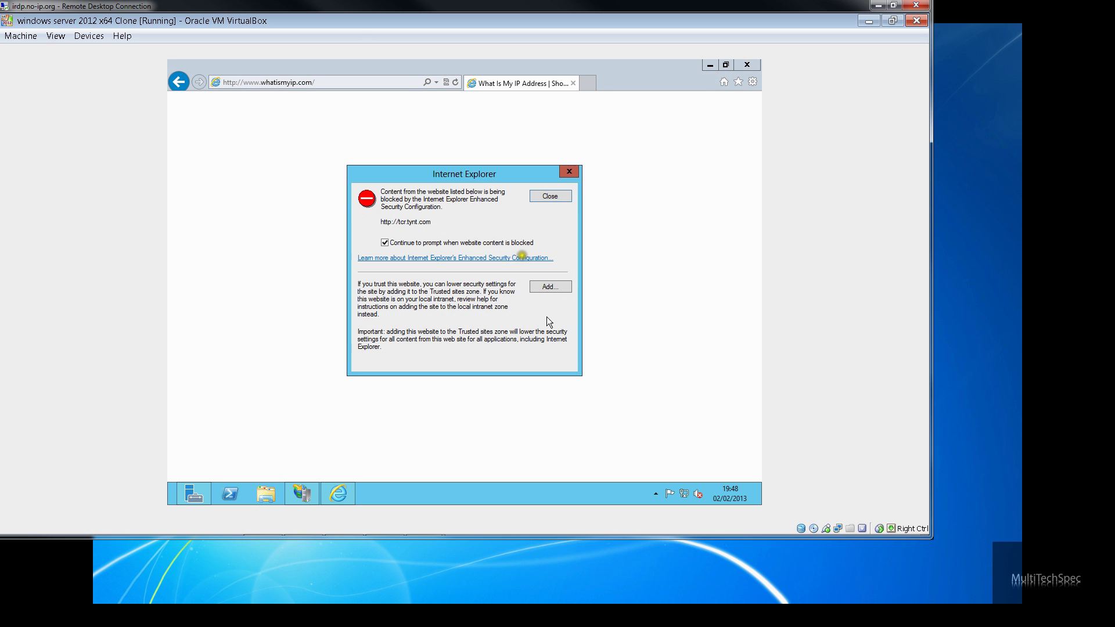
click(542, 202)
click(542, 201)
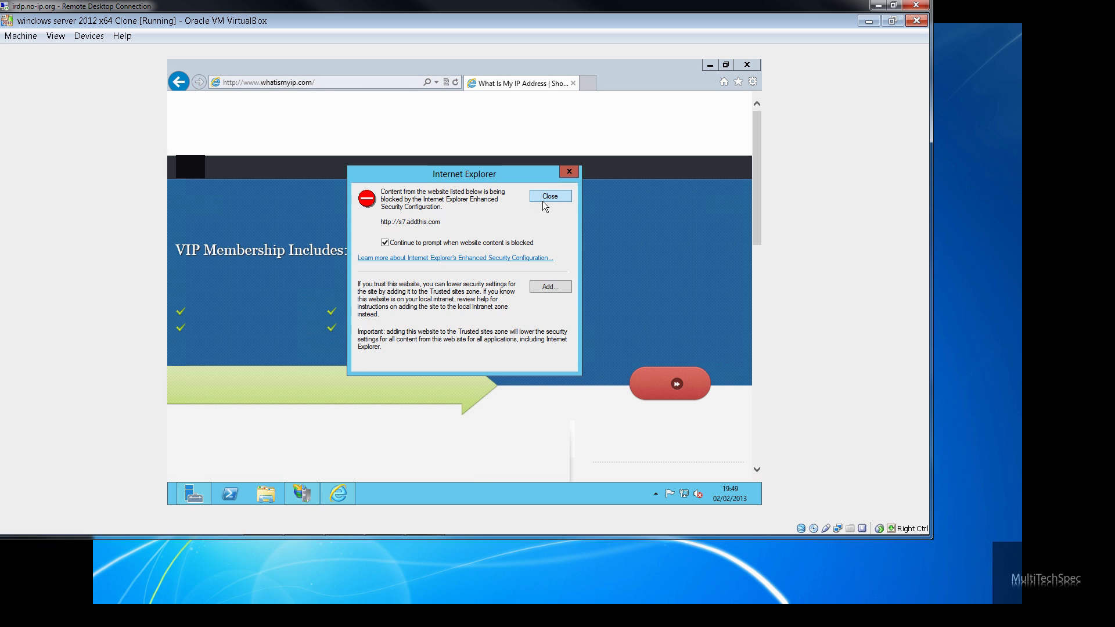
click(542, 201)
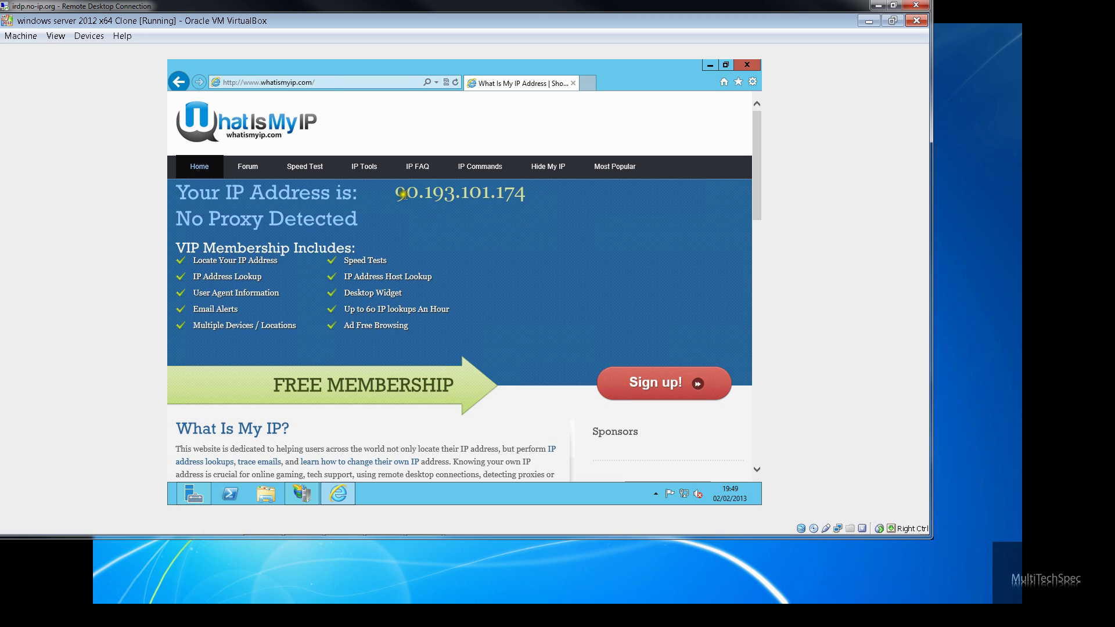
click(463, 198)
click(485, 194)
click(457, 192)
Step: In a new tab, browse to the public IP address and add about:internet to Trusted sites
click(595, 81)
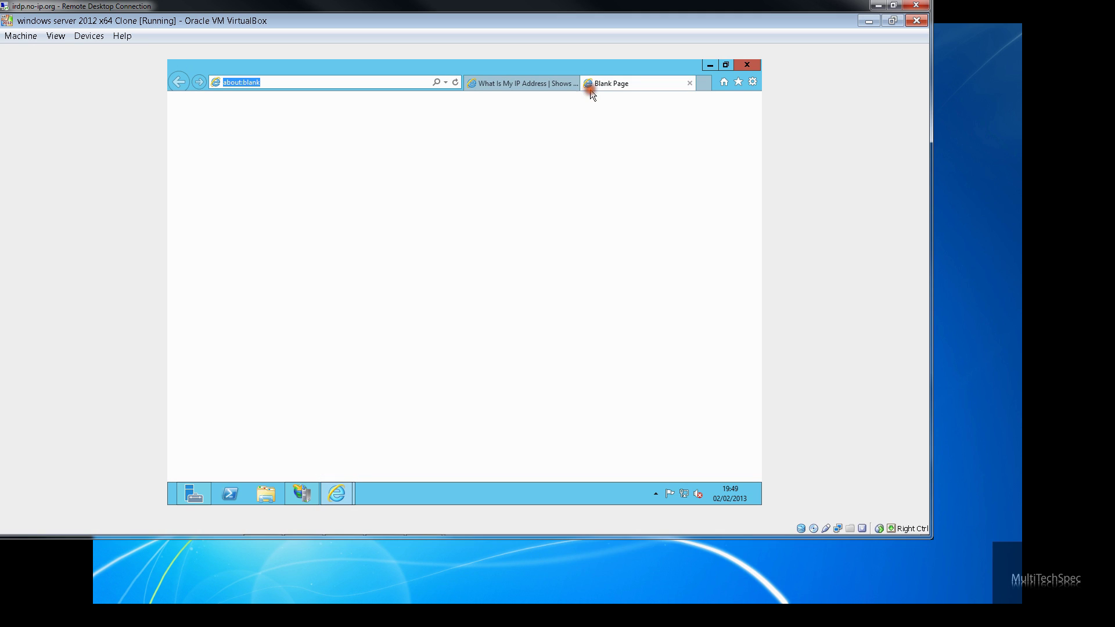
text(90)
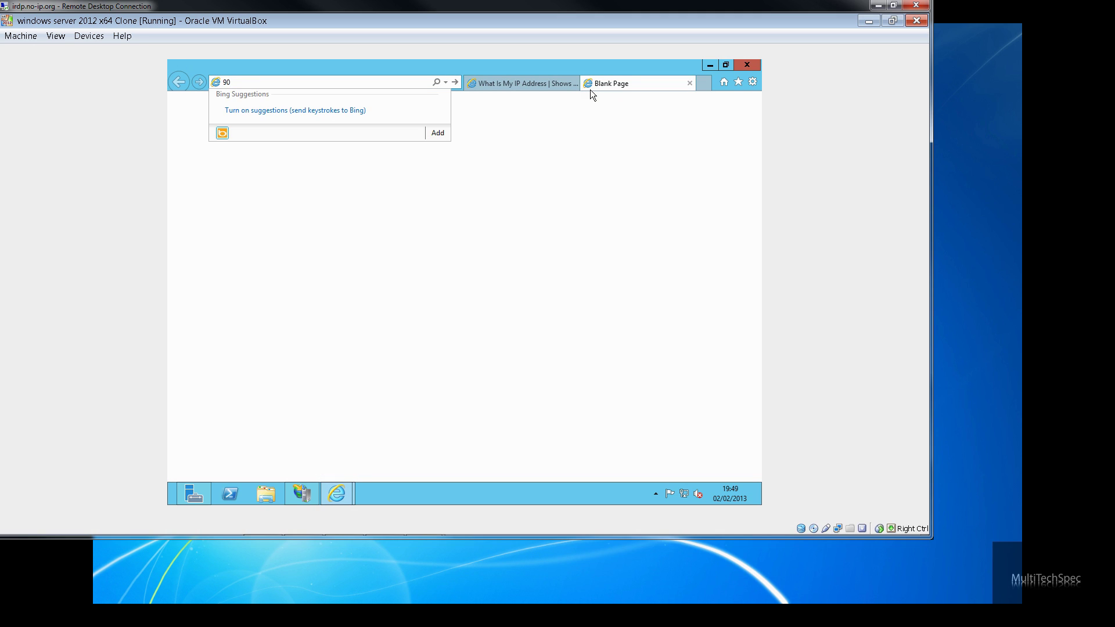
text(.192)
text(.101)
text(.1)
text(74)
key(Return)
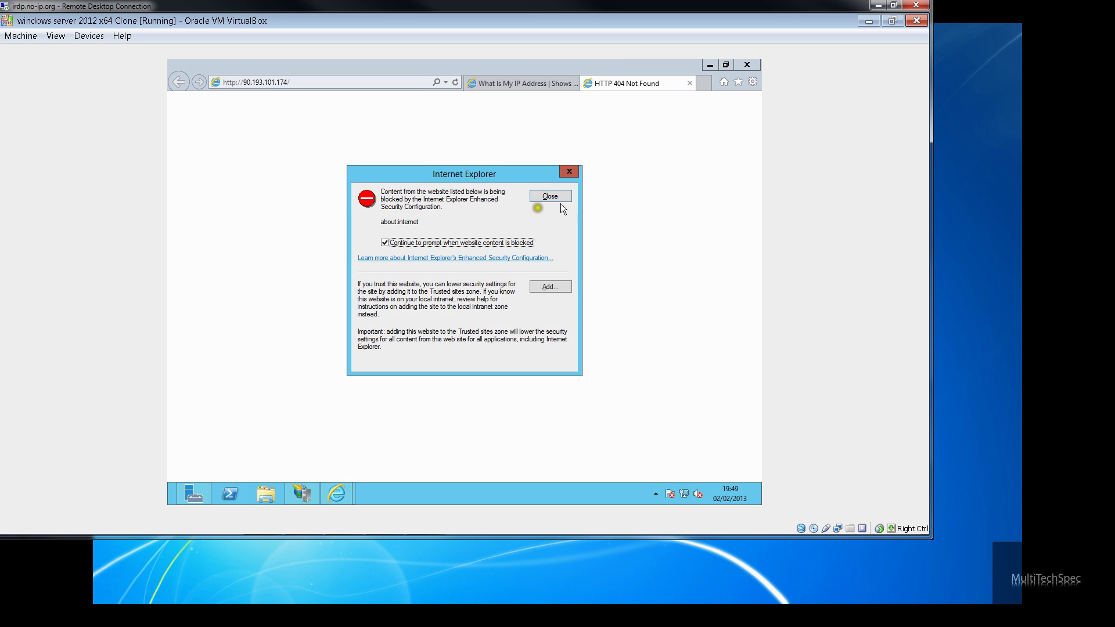
click(557, 288)
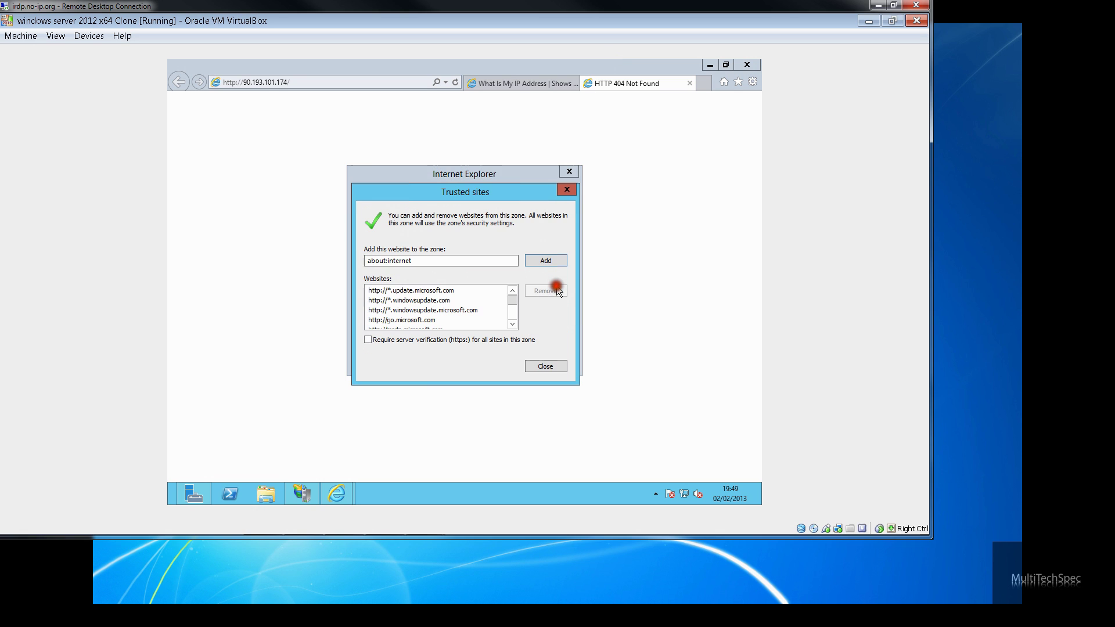
click(549, 261)
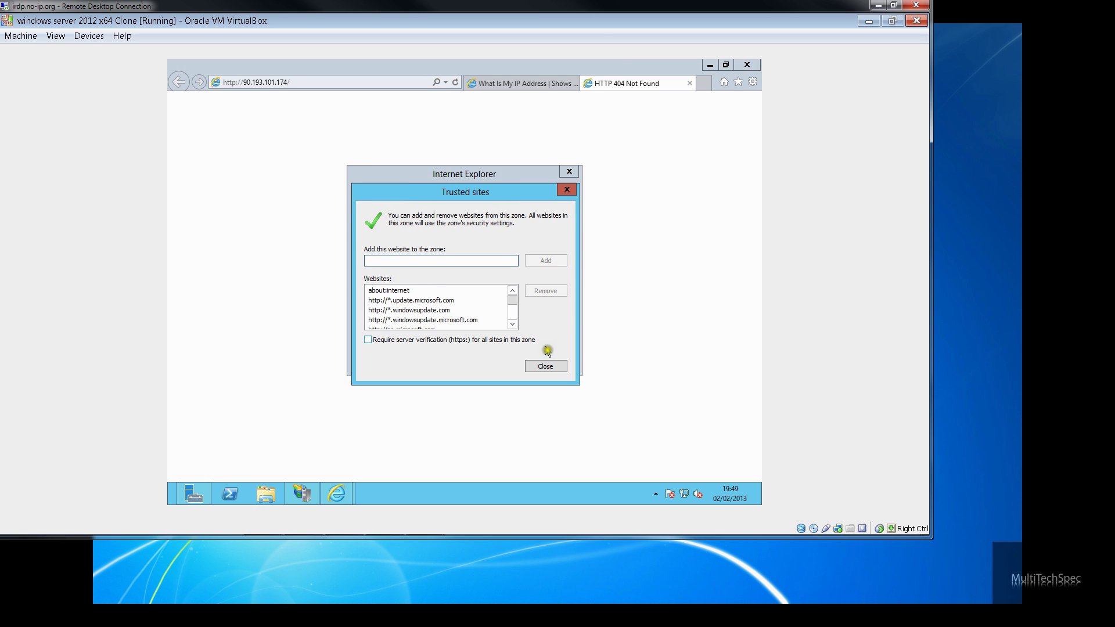
click(546, 365)
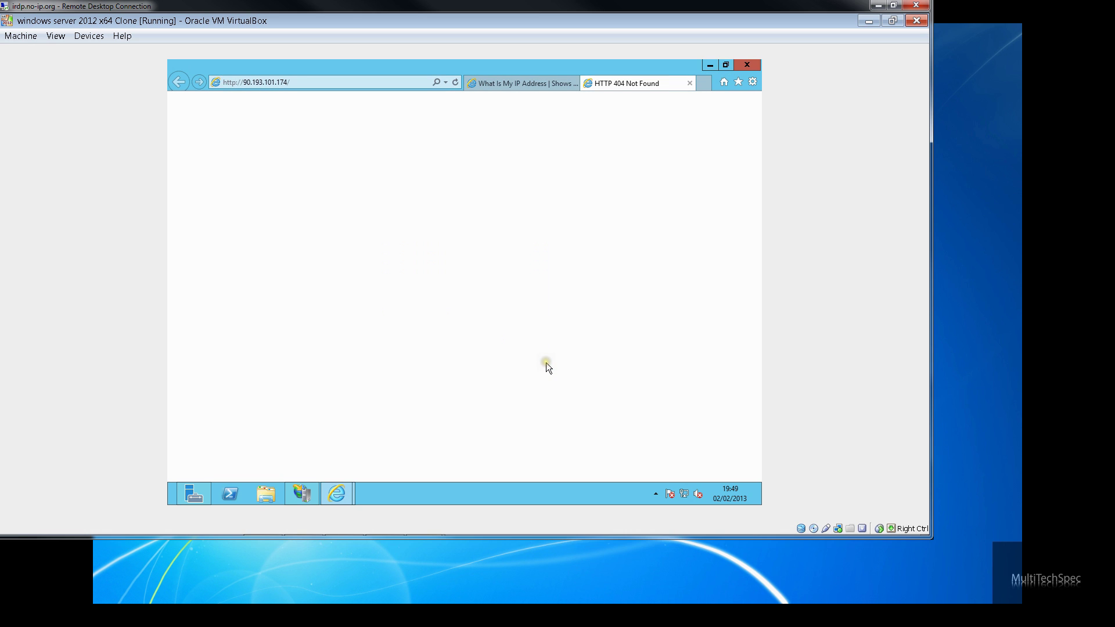
Step: Compare the HTTP 404 page with the What Is My IP tab, then bring IIS Manager forward
click(515, 87)
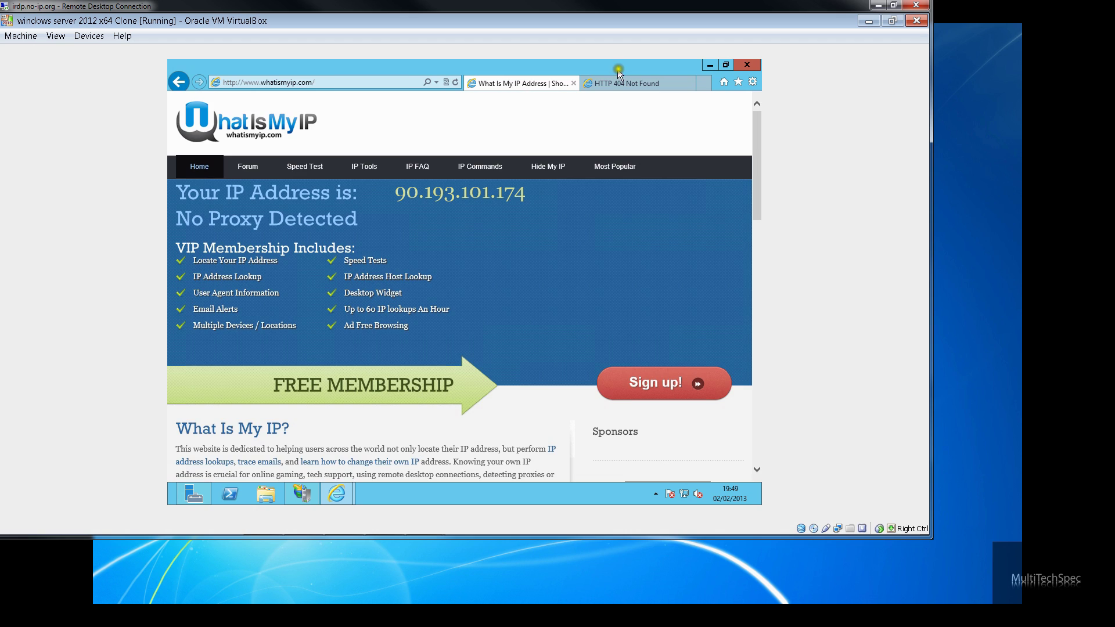
click(620, 87)
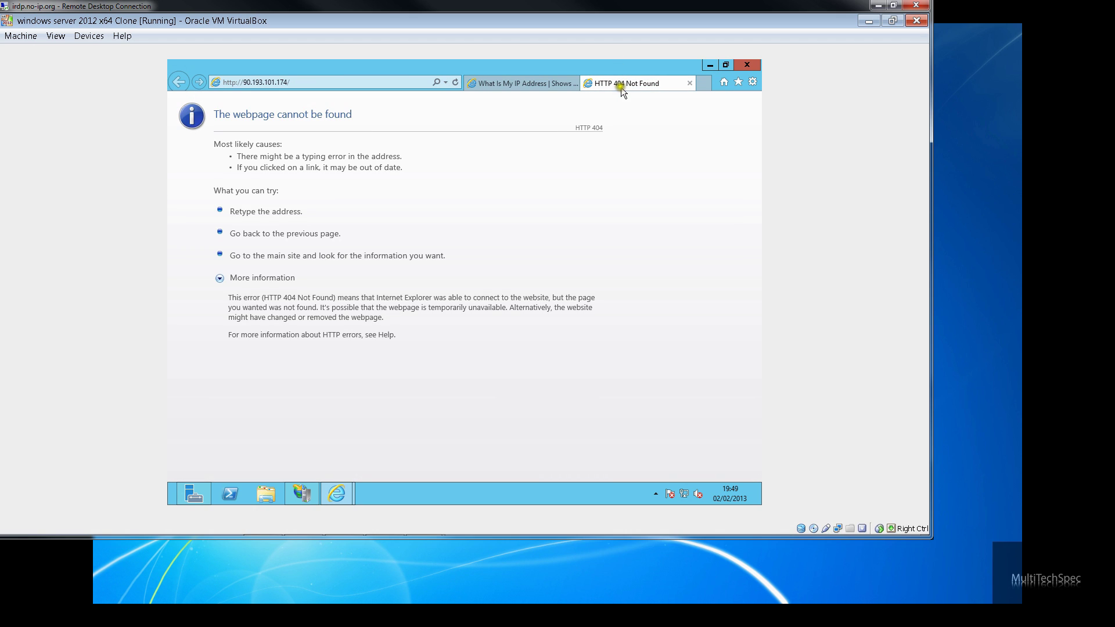
click(513, 85)
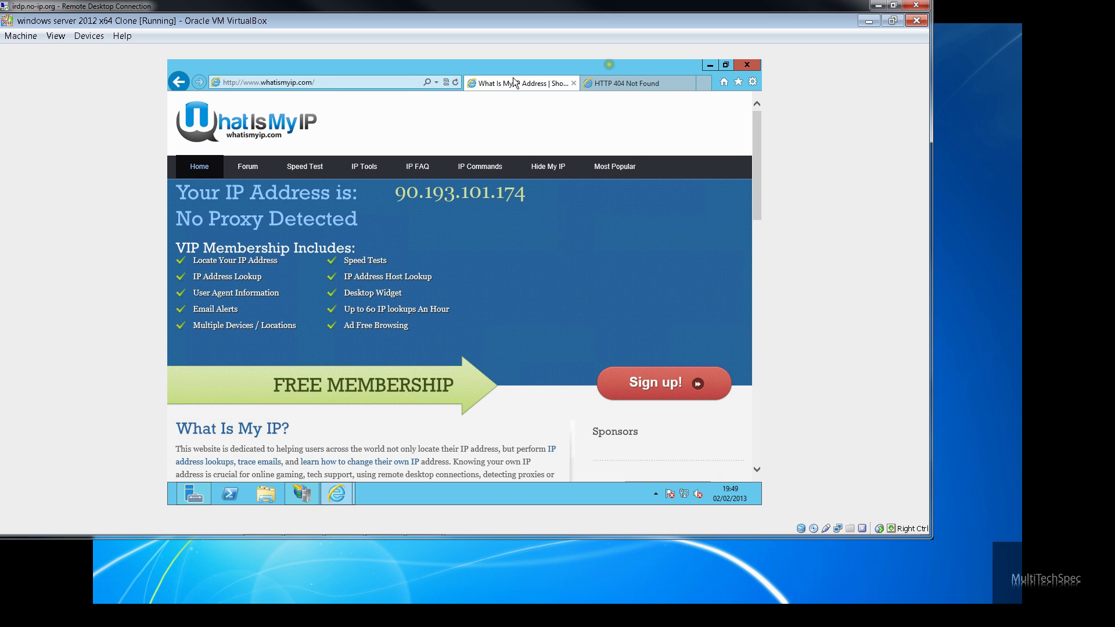
click(608, 65)
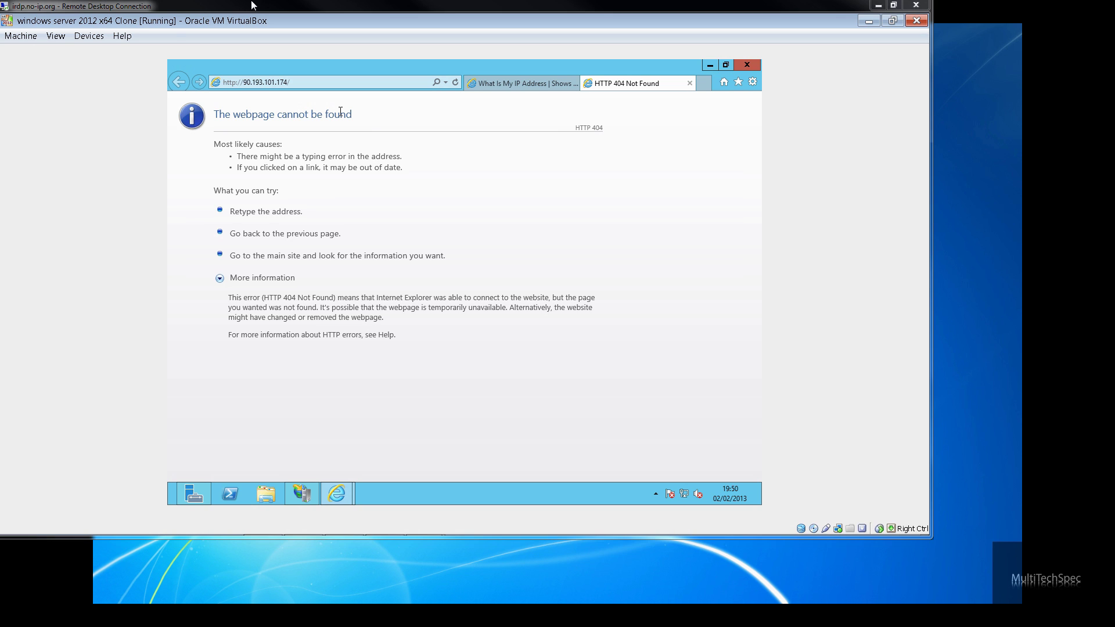
click(523, 83)
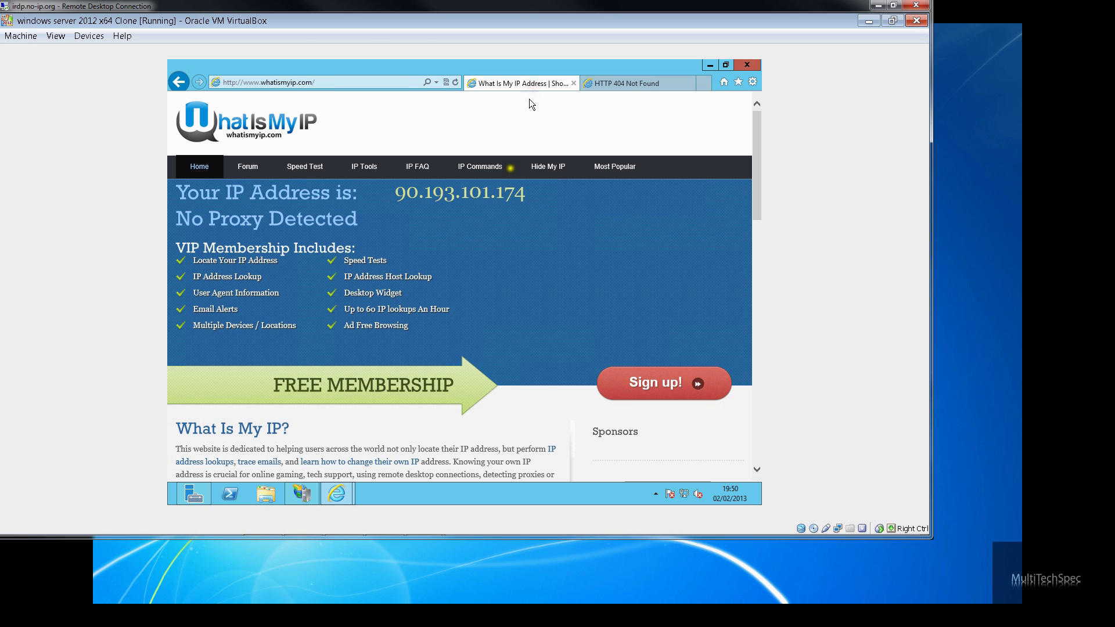
scroll(487, 286, down, 3)
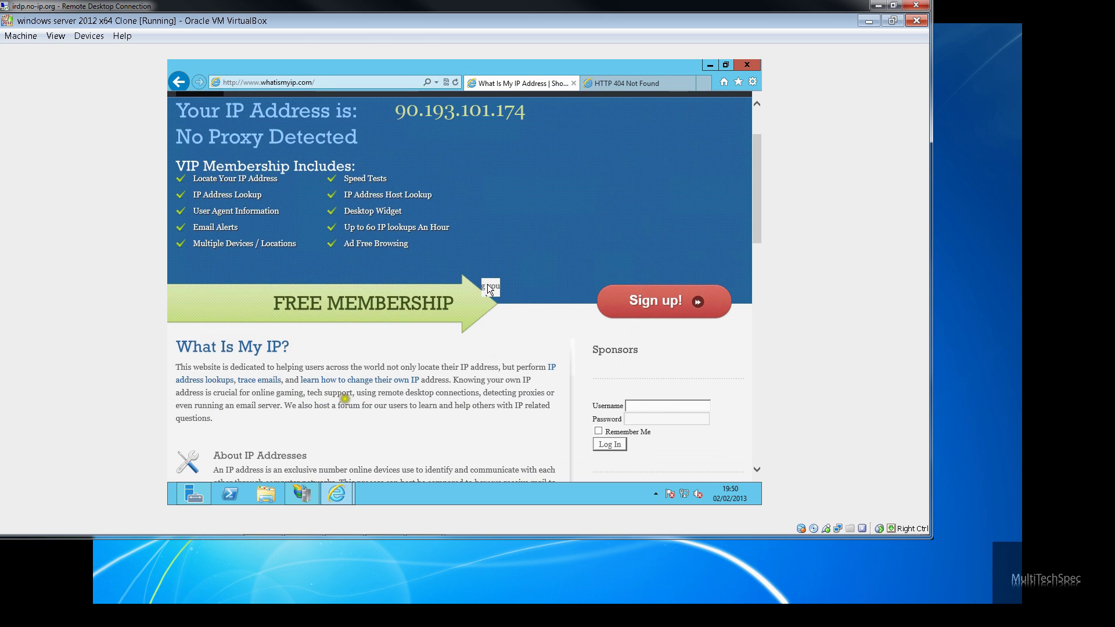
scroll(486, 286, up, 3)
click(301, 494)
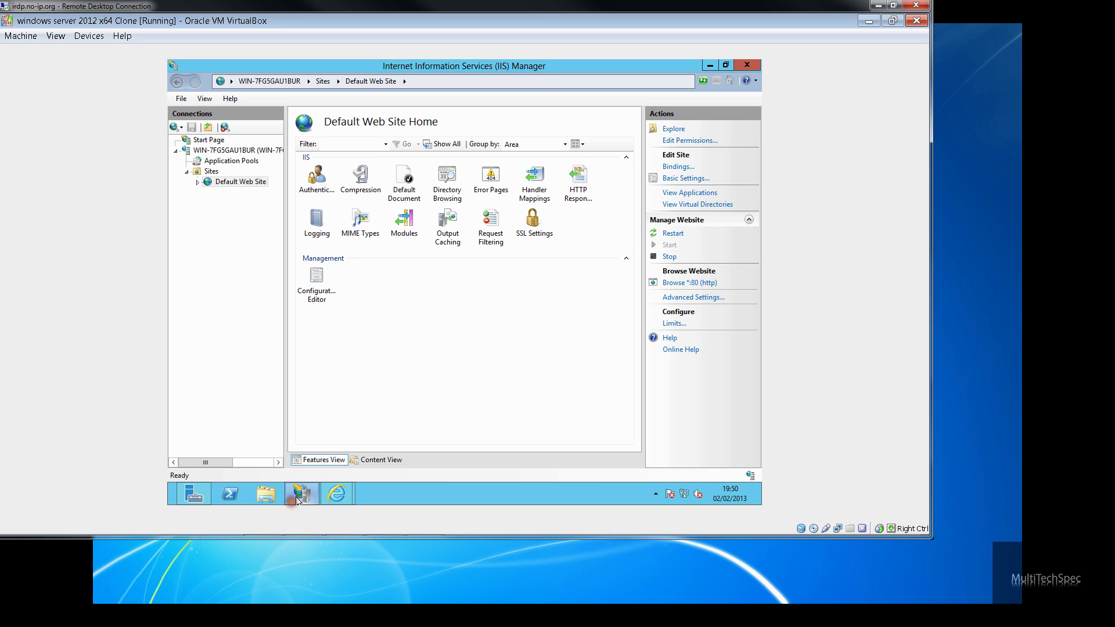
Step: Look over the Default Web Site Home in IIS Manager and check the open Internet Explorer windows
click(599, 278)
click(577, 301)
click(490, 337)
click(337, 496)
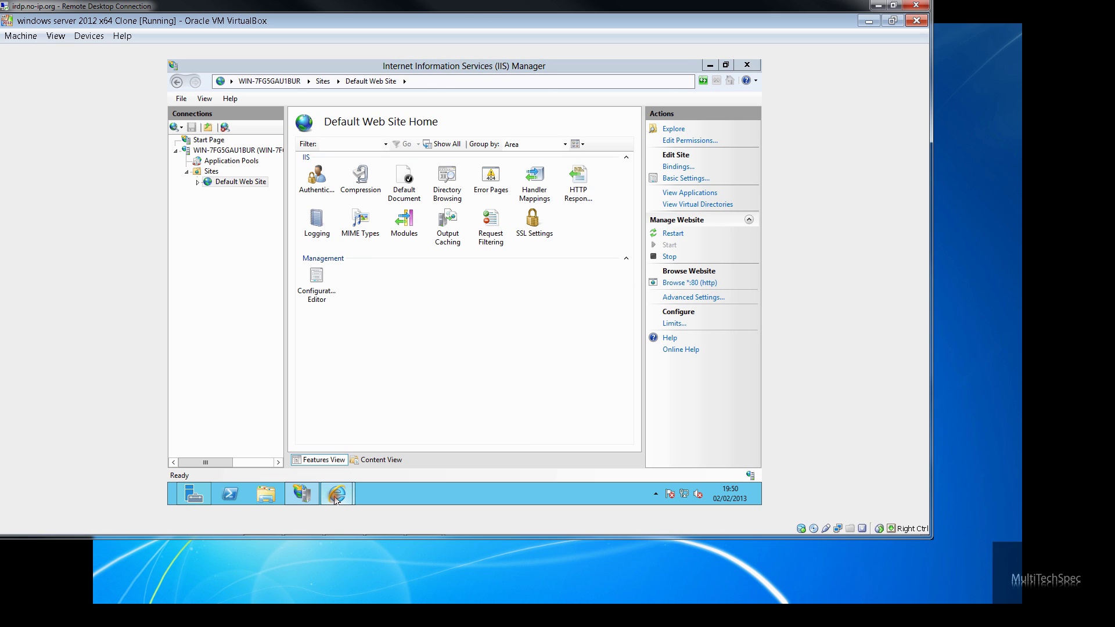
mouse_move(336, 498)
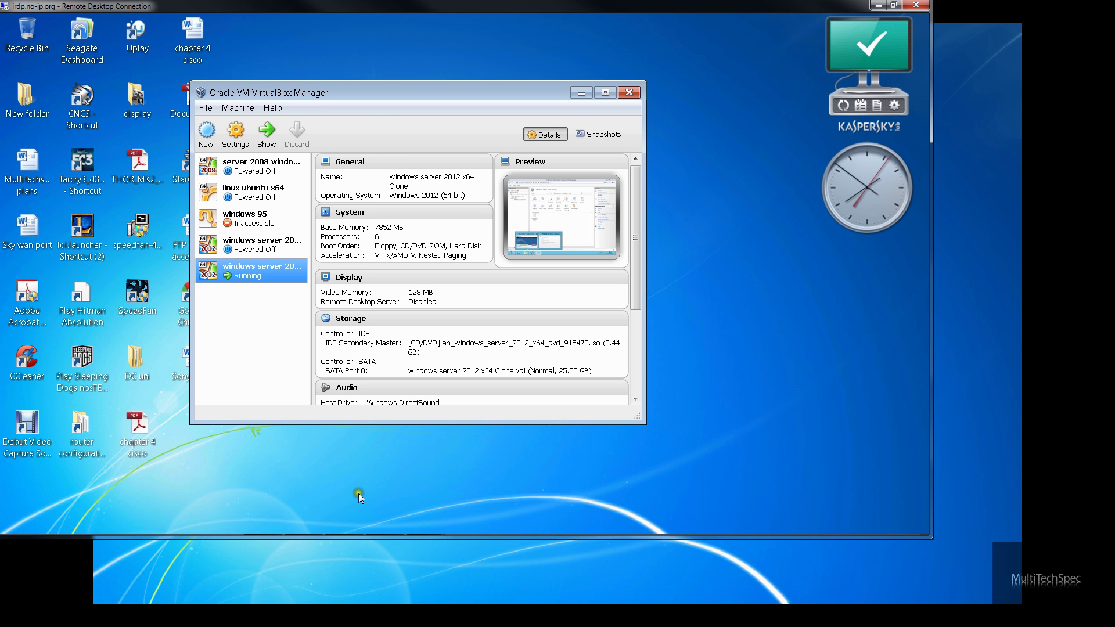
Step: Open the NETGEAR firewall rules in Chrome, opening then abandoning outbound HTTP rule 1
mouse_move(372, 532)
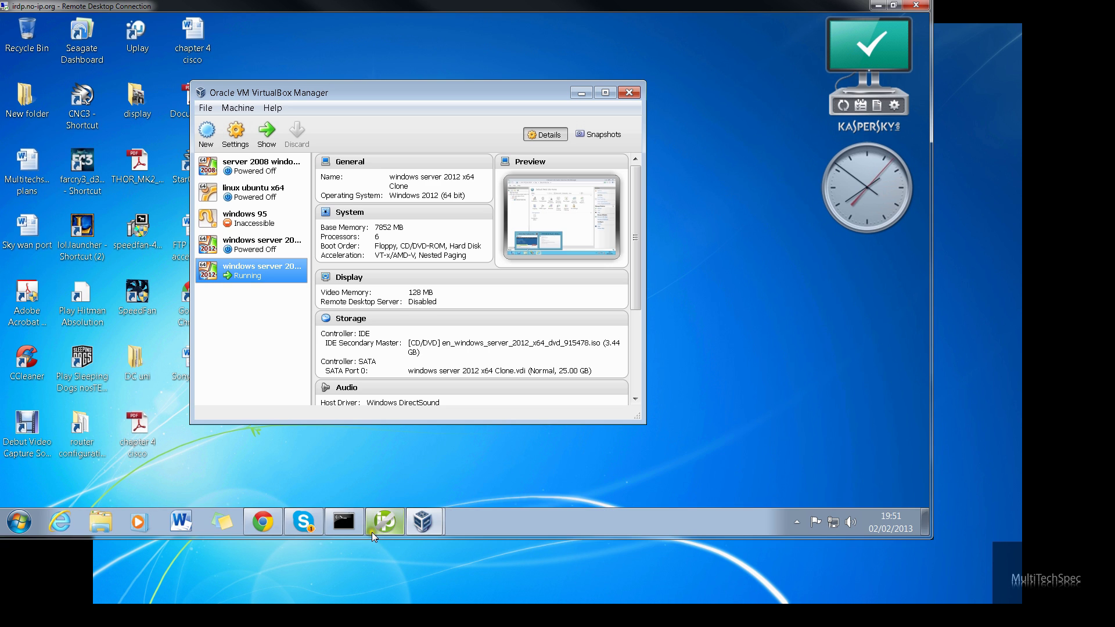
click(264, 523)
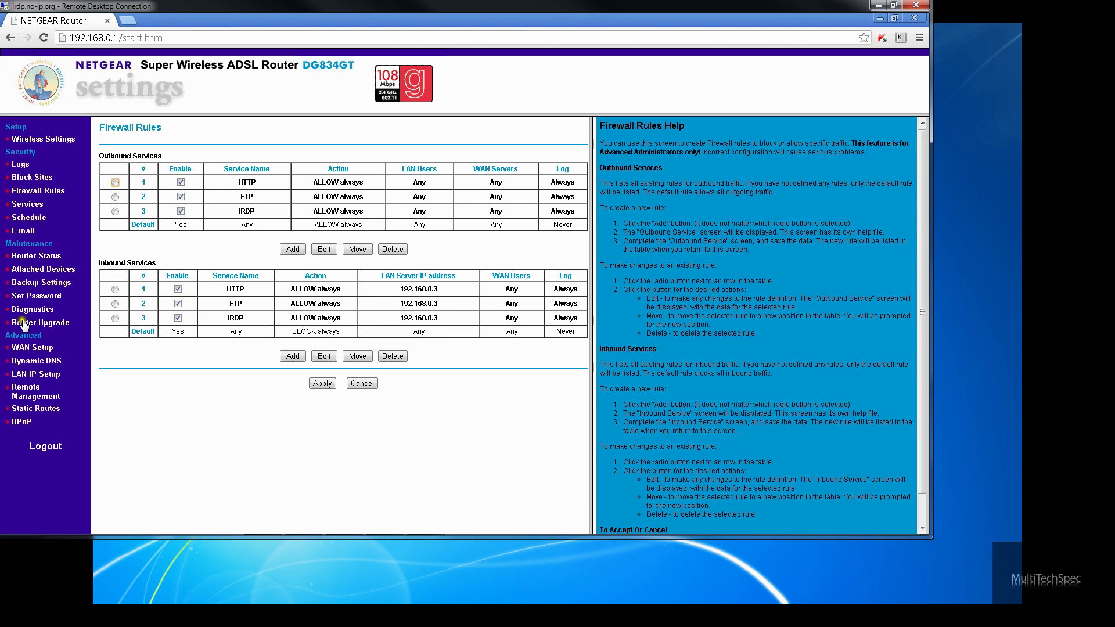
click(115, 182)
click(330, 255)
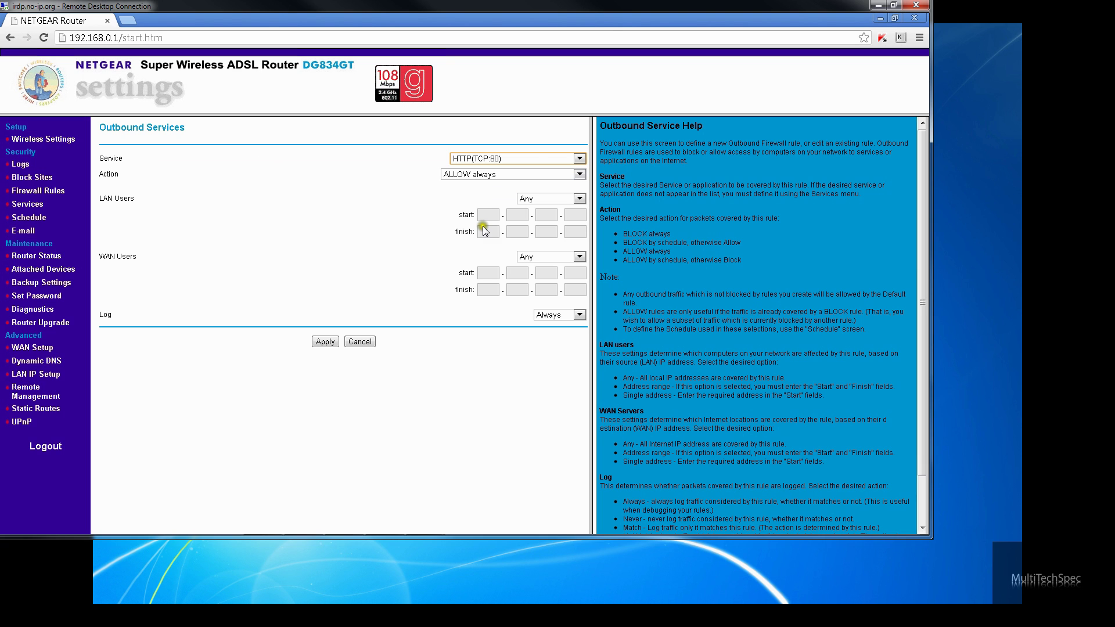
click(360, 342)
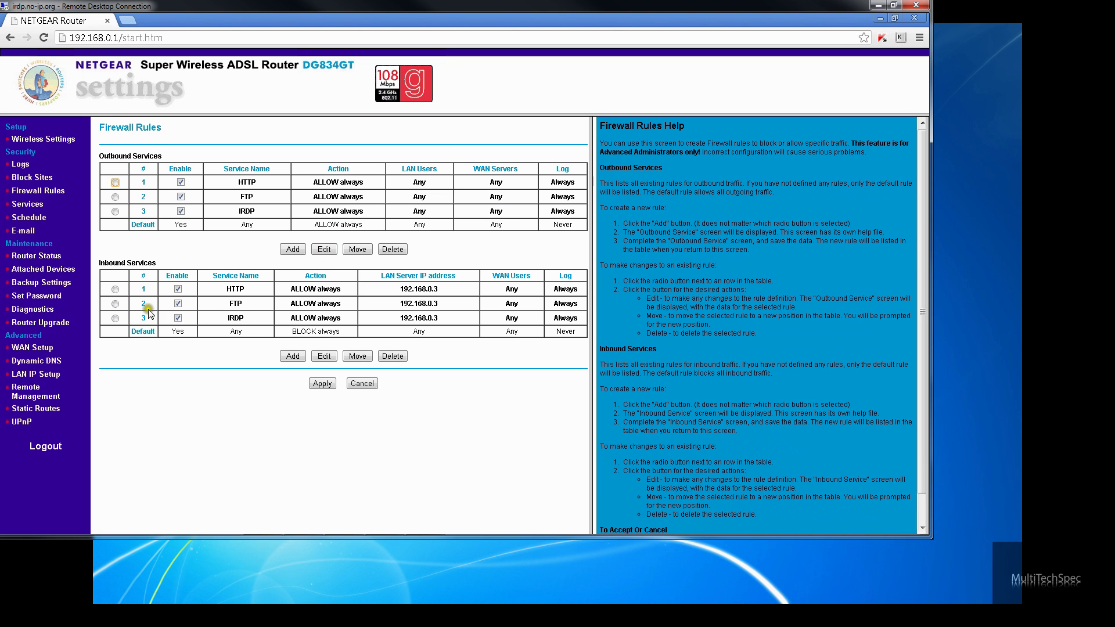
Step: Change inbound HTTP rule 1's LAN server from 192.168.0.3 to 192.168.0.12 and apply
click(115, 288)
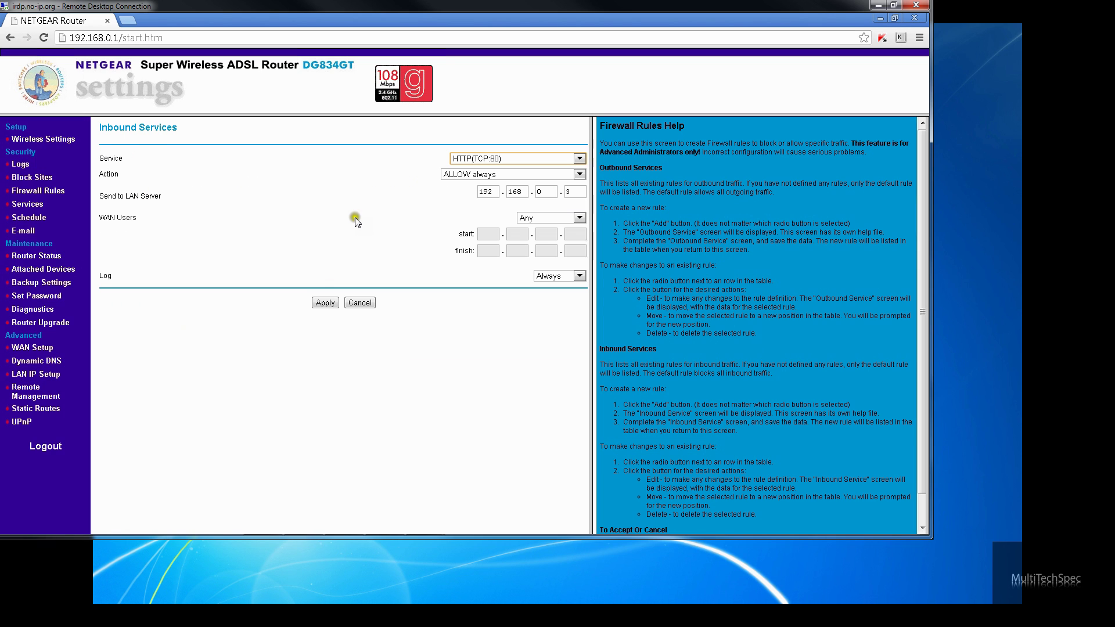
click(570, 187)
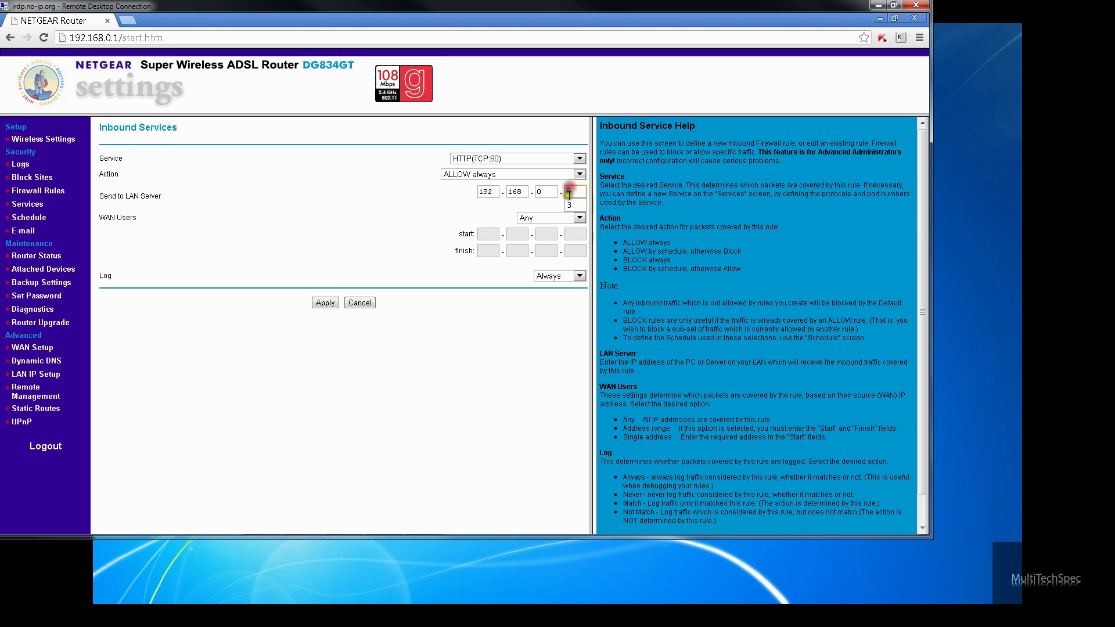
double_click(570, 187)
text(12)
click(325, 303)
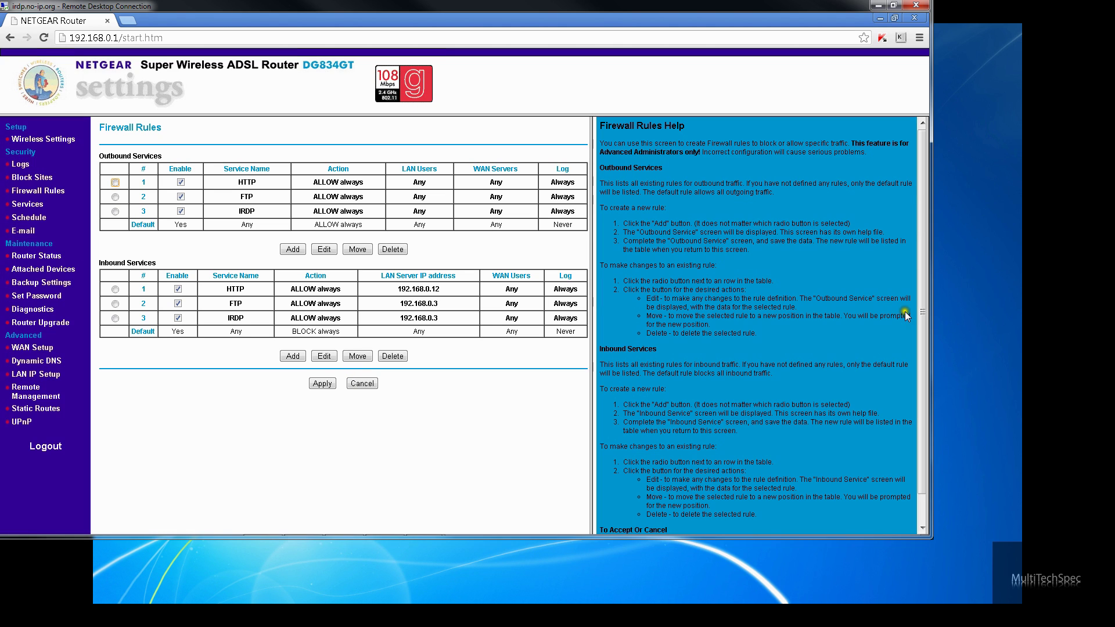
Step: Leave Chrome and switch back to the Windows Server 2012 virtual machine
click(920, 390)
click(922, 514)
drag(464, 6, 629, 23)
click(217, 536)
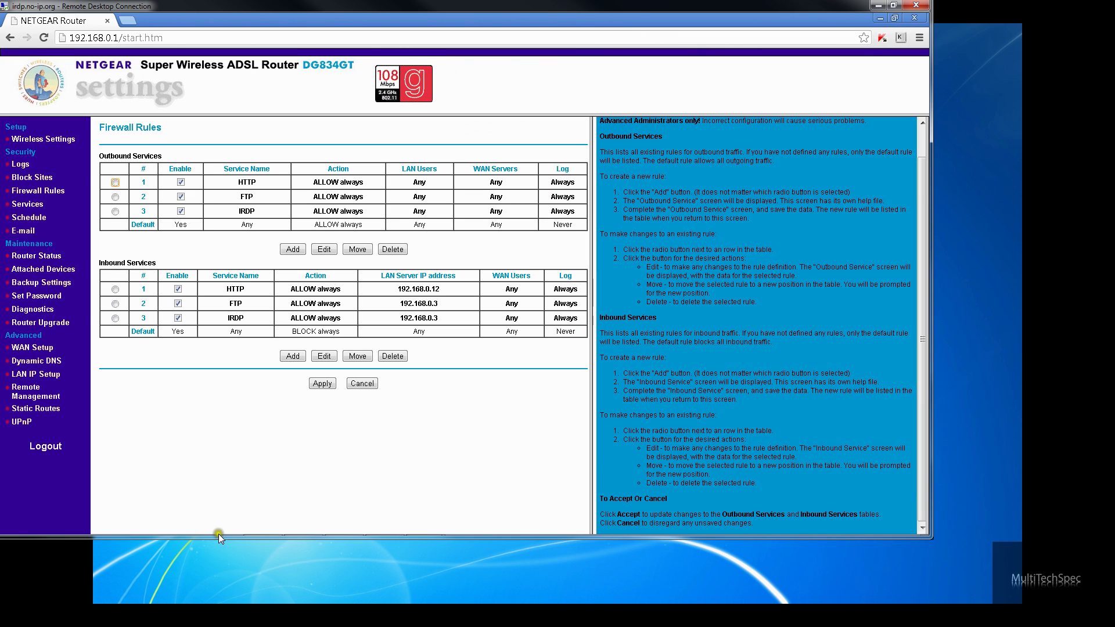
mouse_move(422, 521)
click(405, 494)
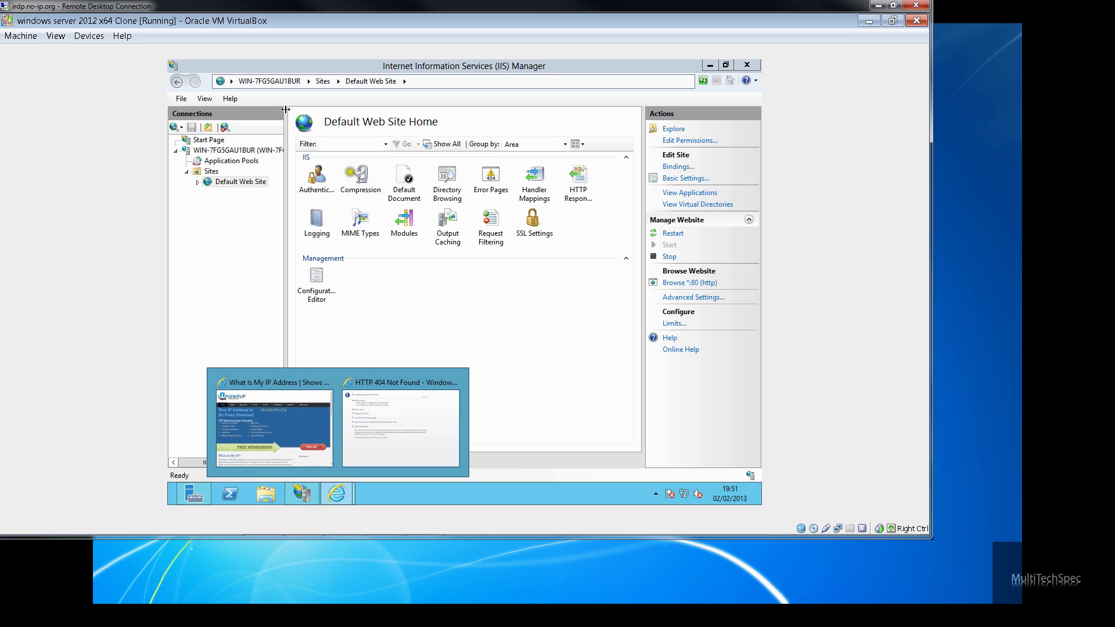
click(367, 444)
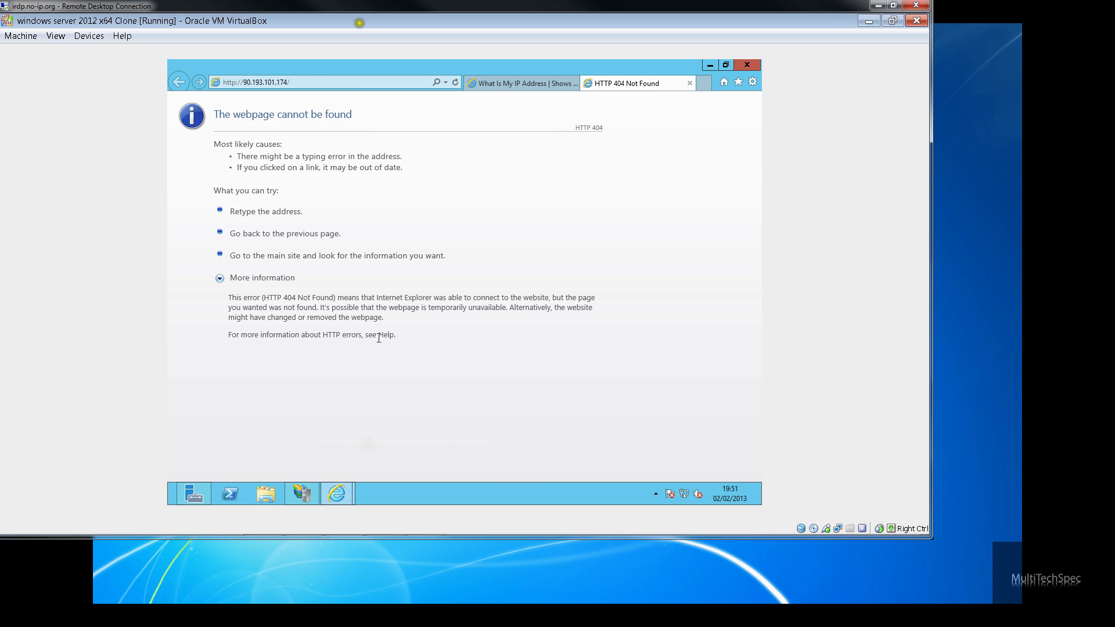
click(303, 80)
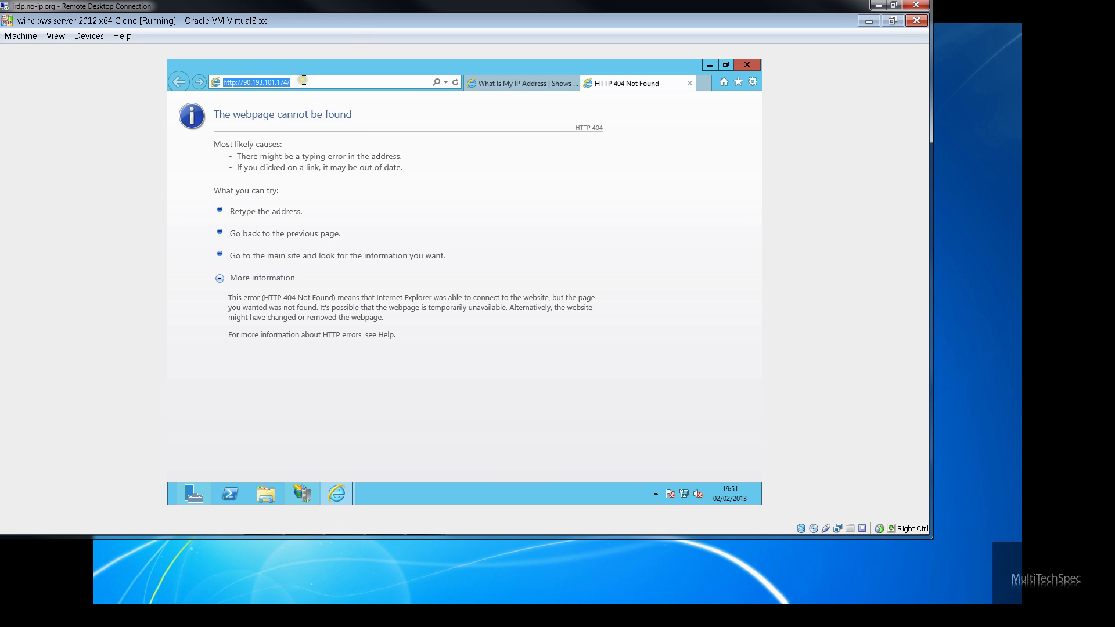
key(Return)
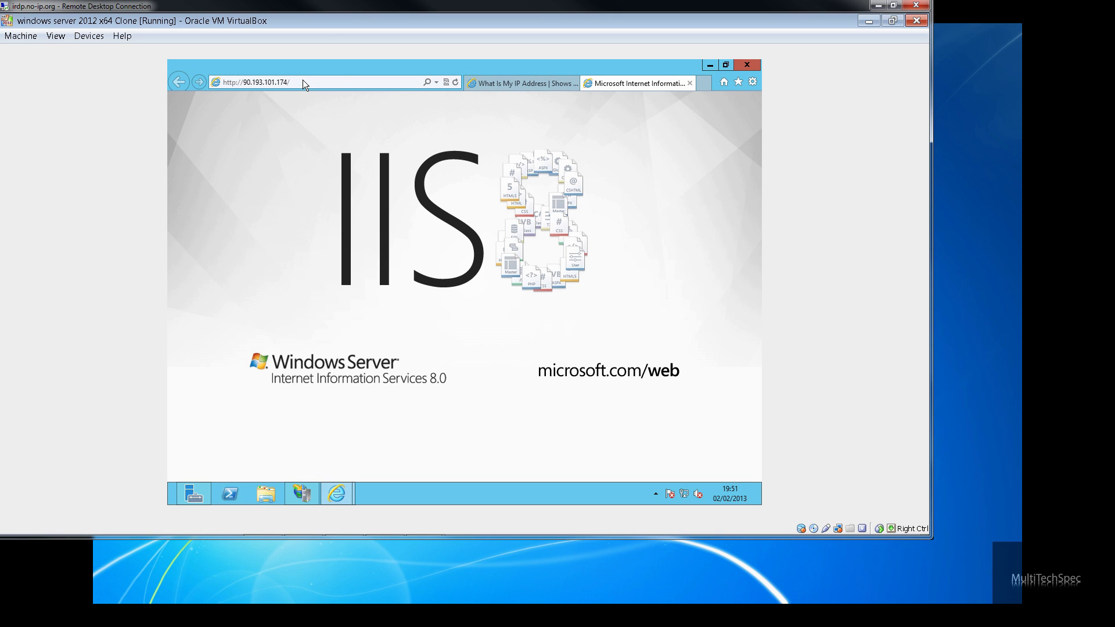